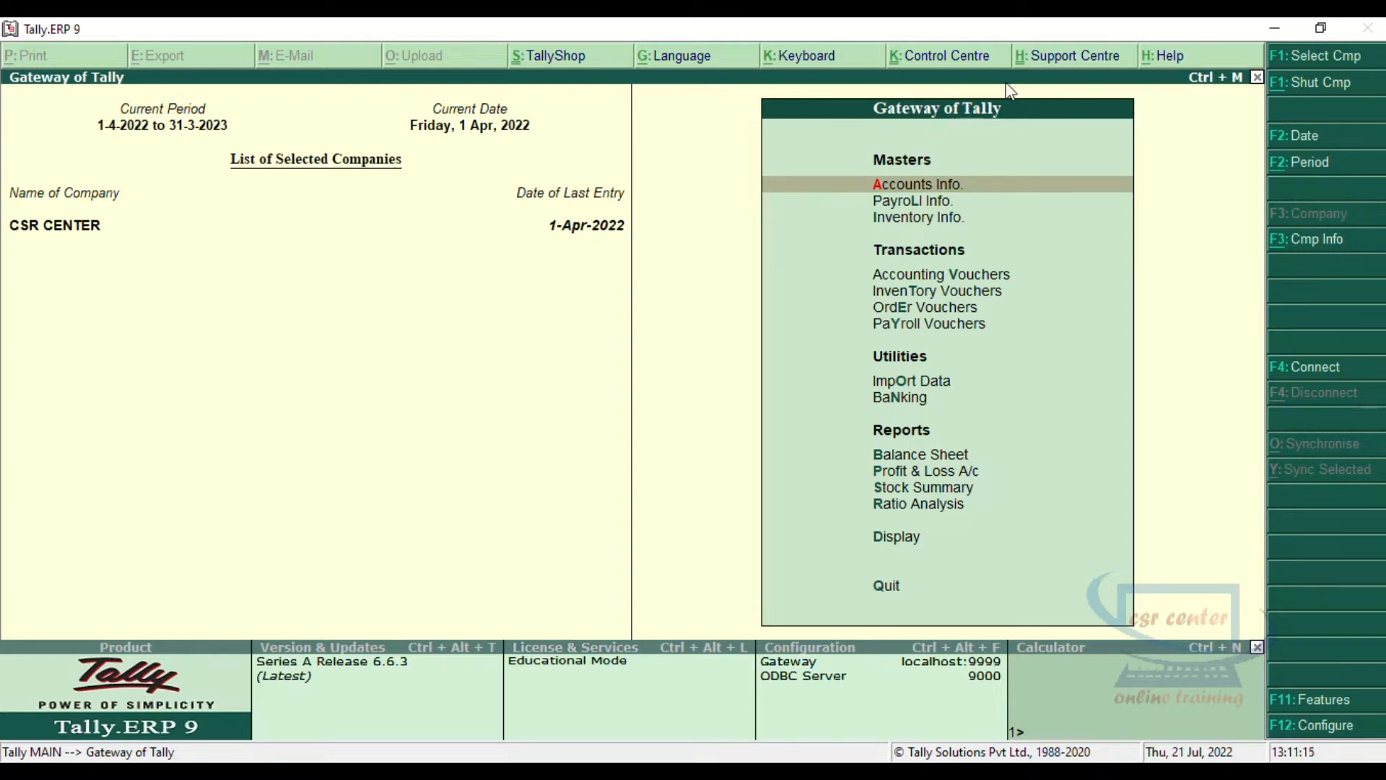
Start a delivery note voucher with reference number CSR0234 and the cost centre class Not Applicable
{"action": "left_click", "coordinate": [990, 280]}
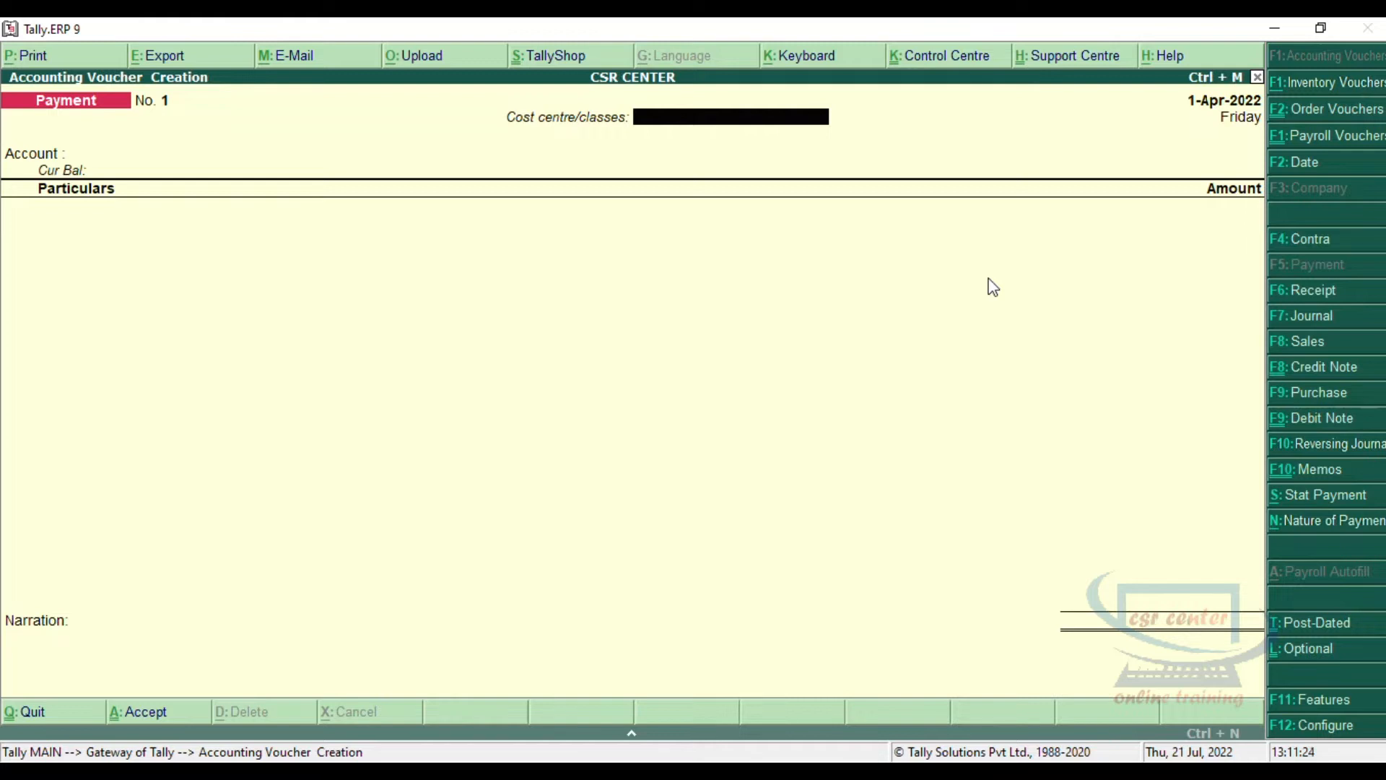
{"action": "key", "text": "alt+F8"}
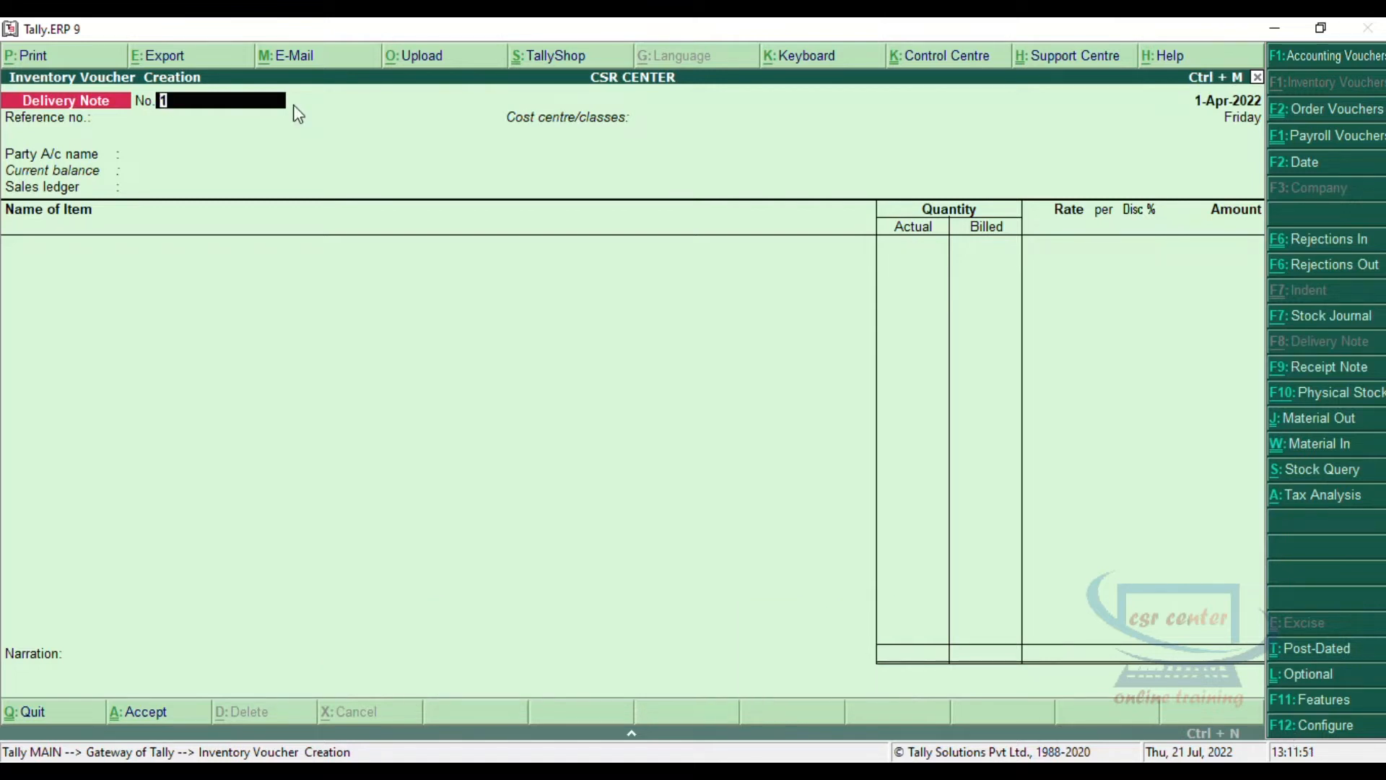
{"action": "key", "text": "Return"}
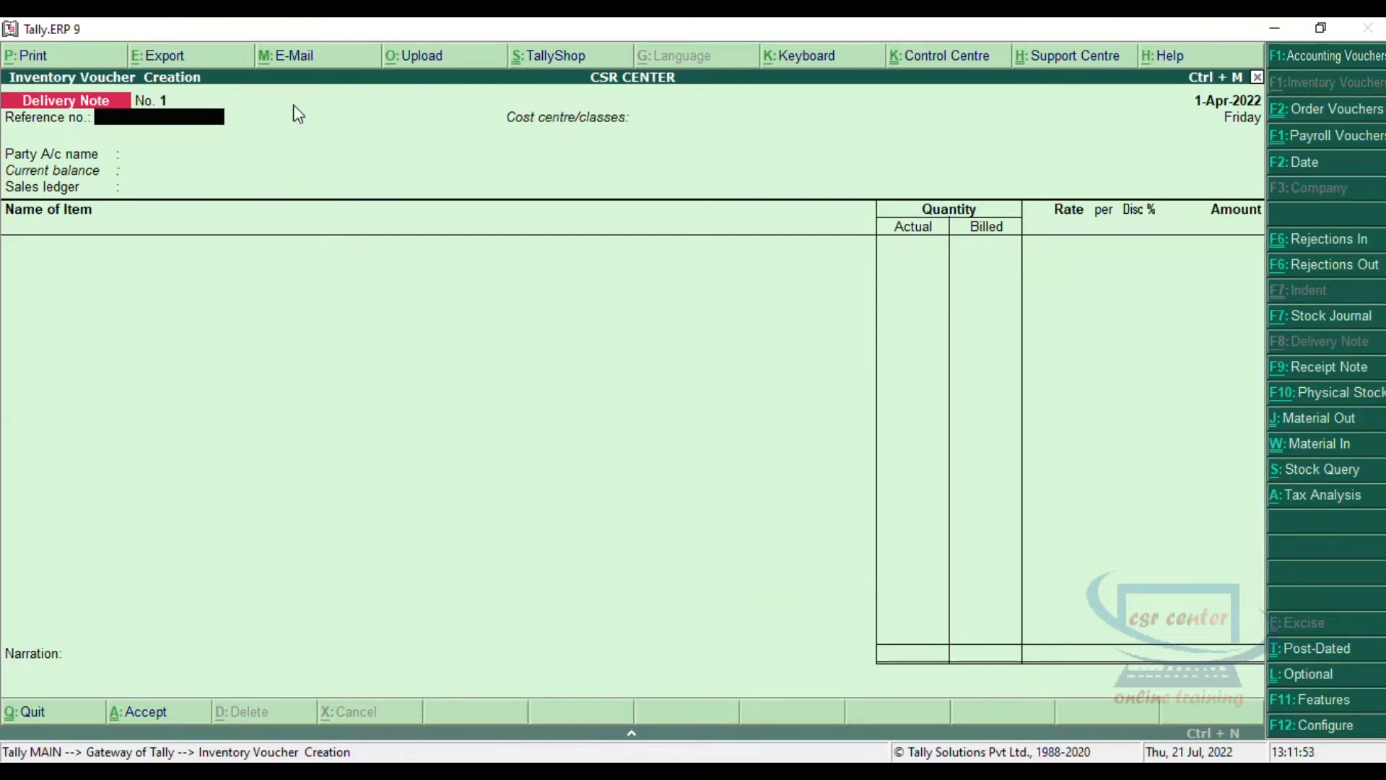
{"action": "type", "text": "CSR0234"}
{"action": "key", "text": "Return"}
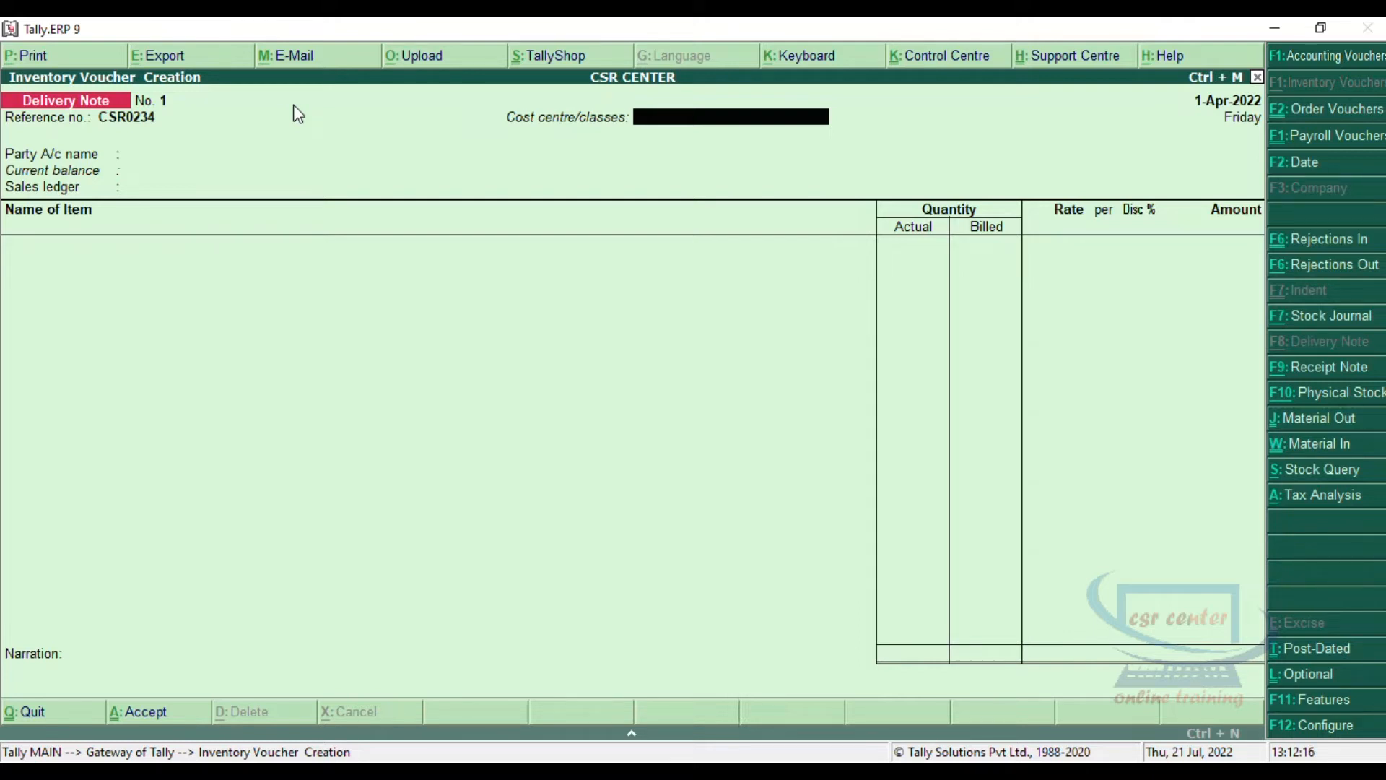
{"action": "key", "text": "Return"}
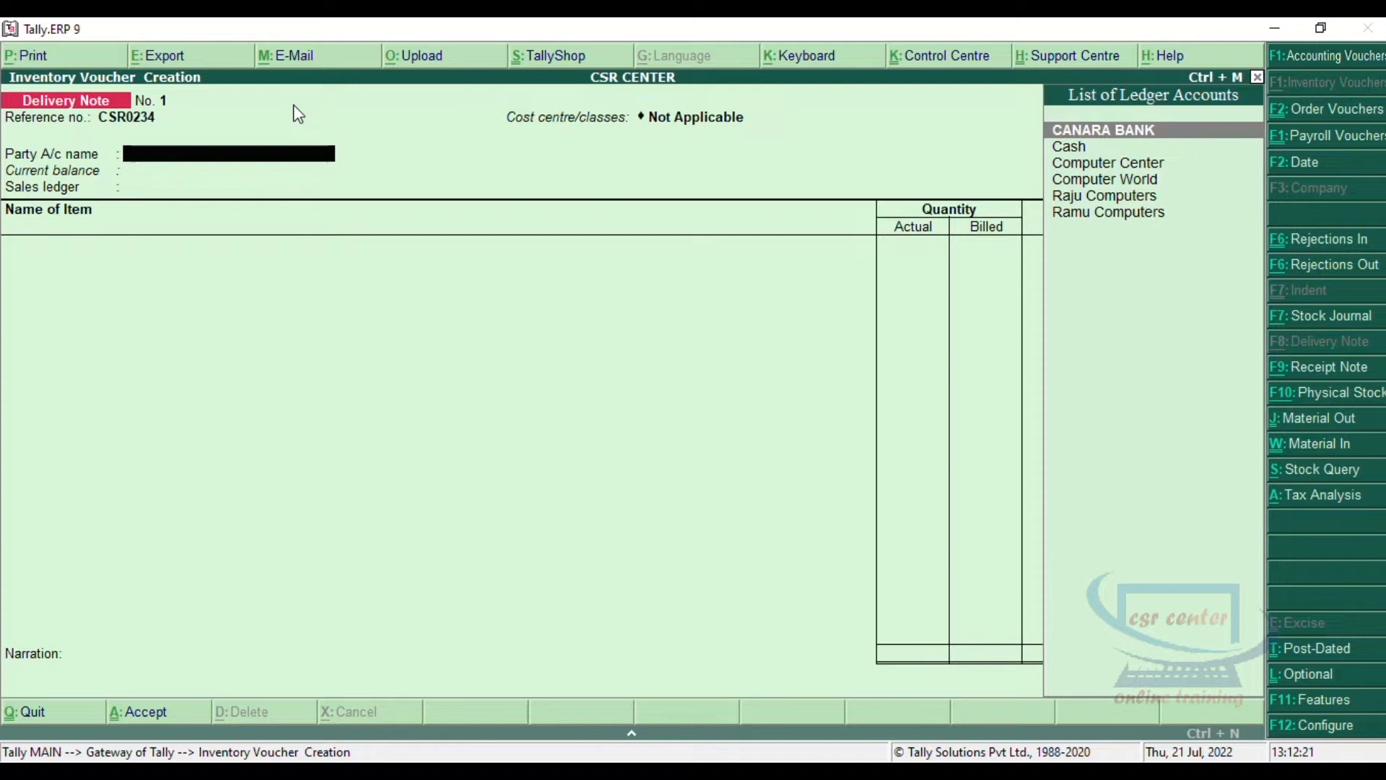
Choose Ramu Computers as the party account of the delivery note
{"action": "key", "text": "Down"}
{"action": "key", "text": "Down"}
{"action": "key", "text": "Down"}
{"action": "key", "text": "Down"}
{"action": "key", "text": "Down"}
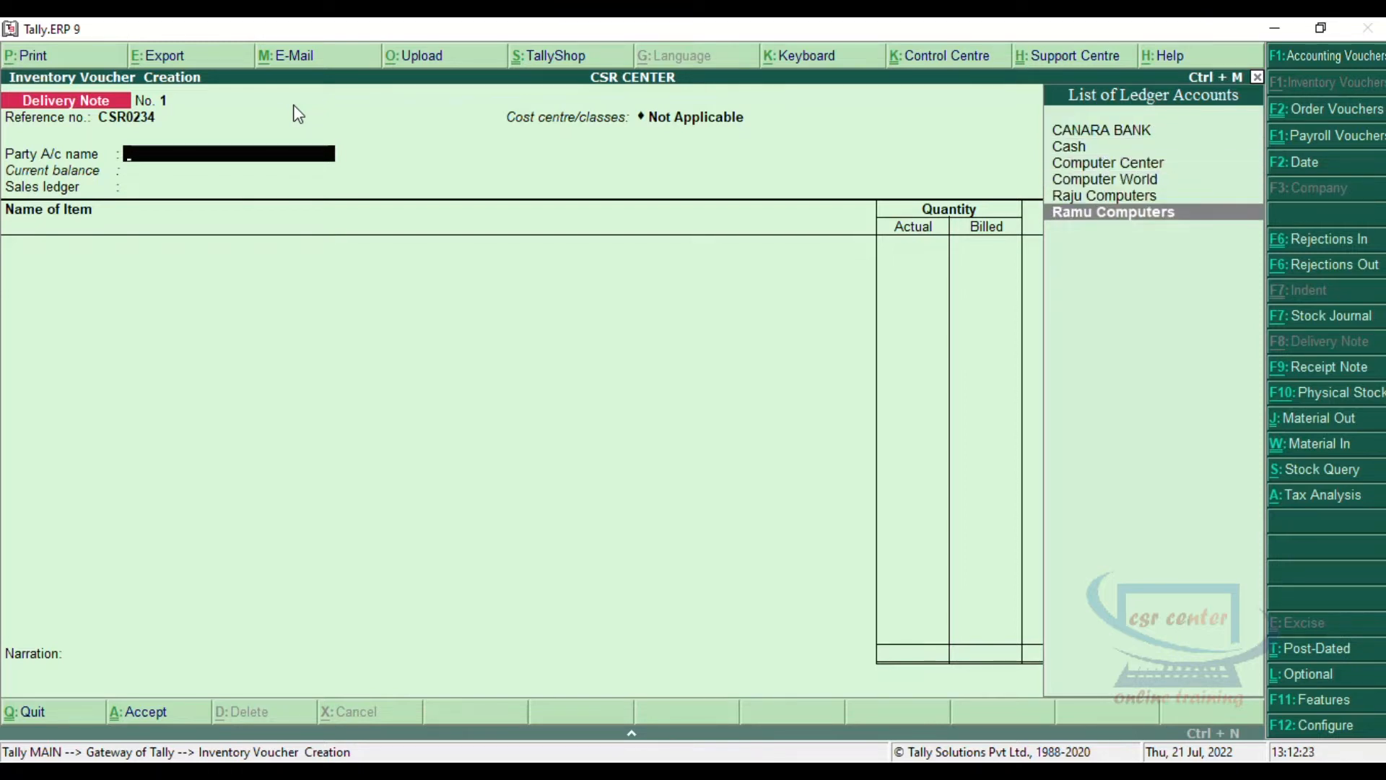
{"action": "key", "text": "Return"}
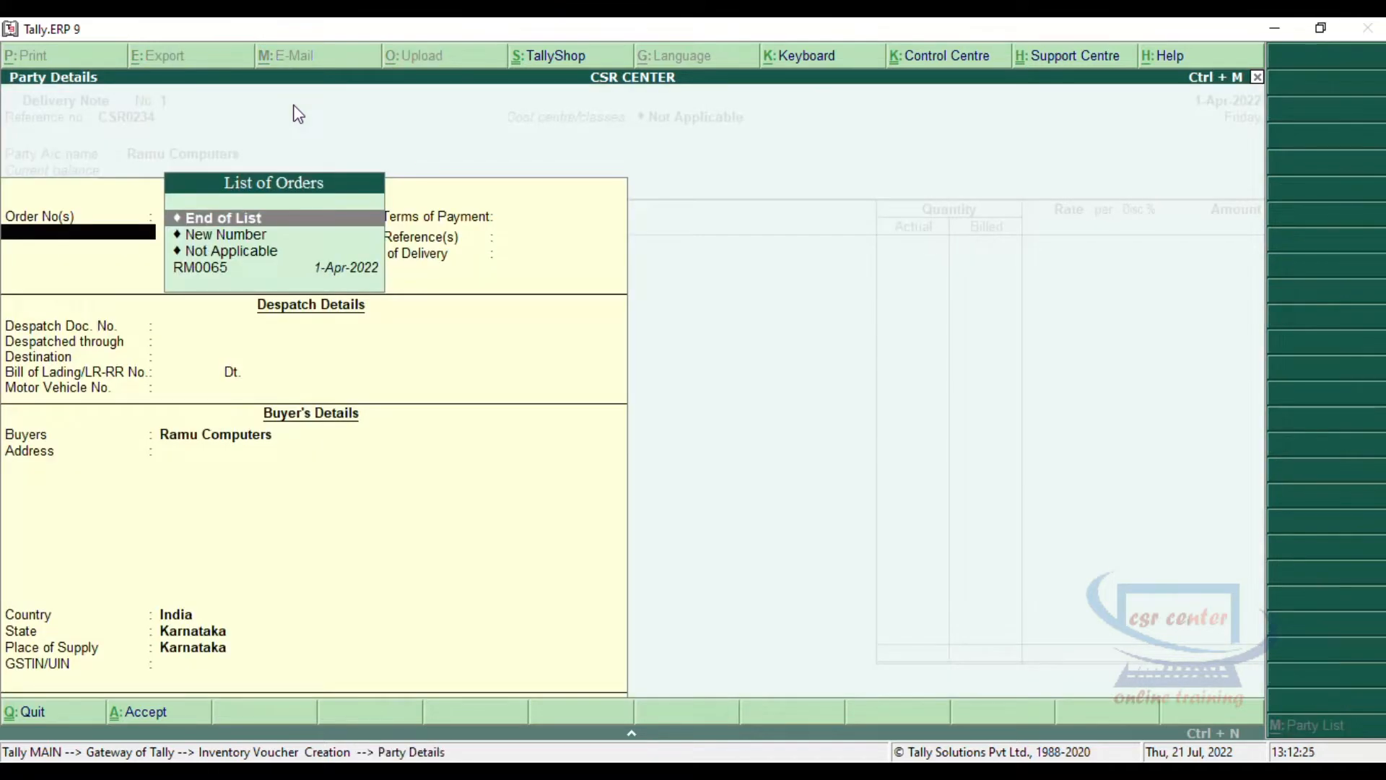
Link the party's pending order dated 1-Apr-2022 to the delivery note and end the order list
{"action": "key", "text": "Down"}
{"action": "key", "text": "Down"}
{"action": "key", "text": "Down"}
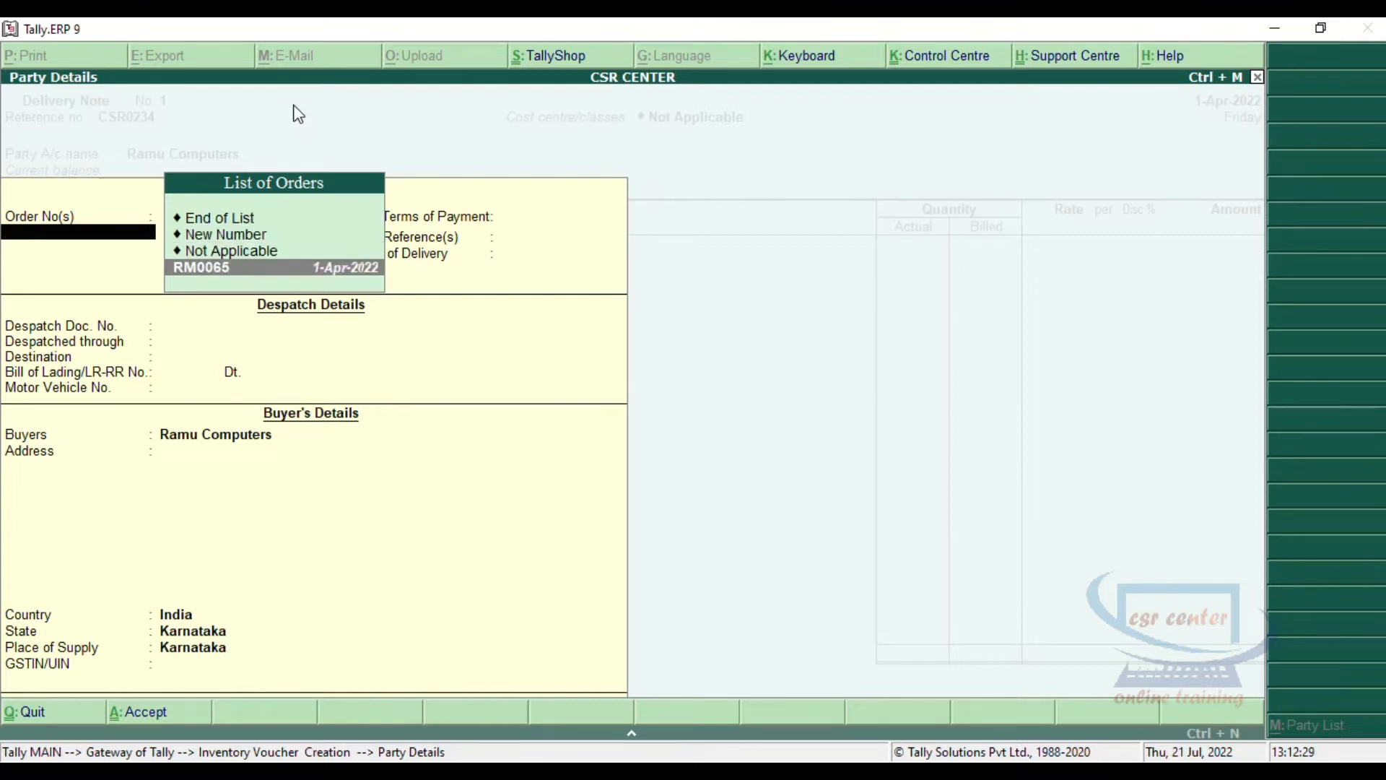
{"action": "key", "text": "Return"}
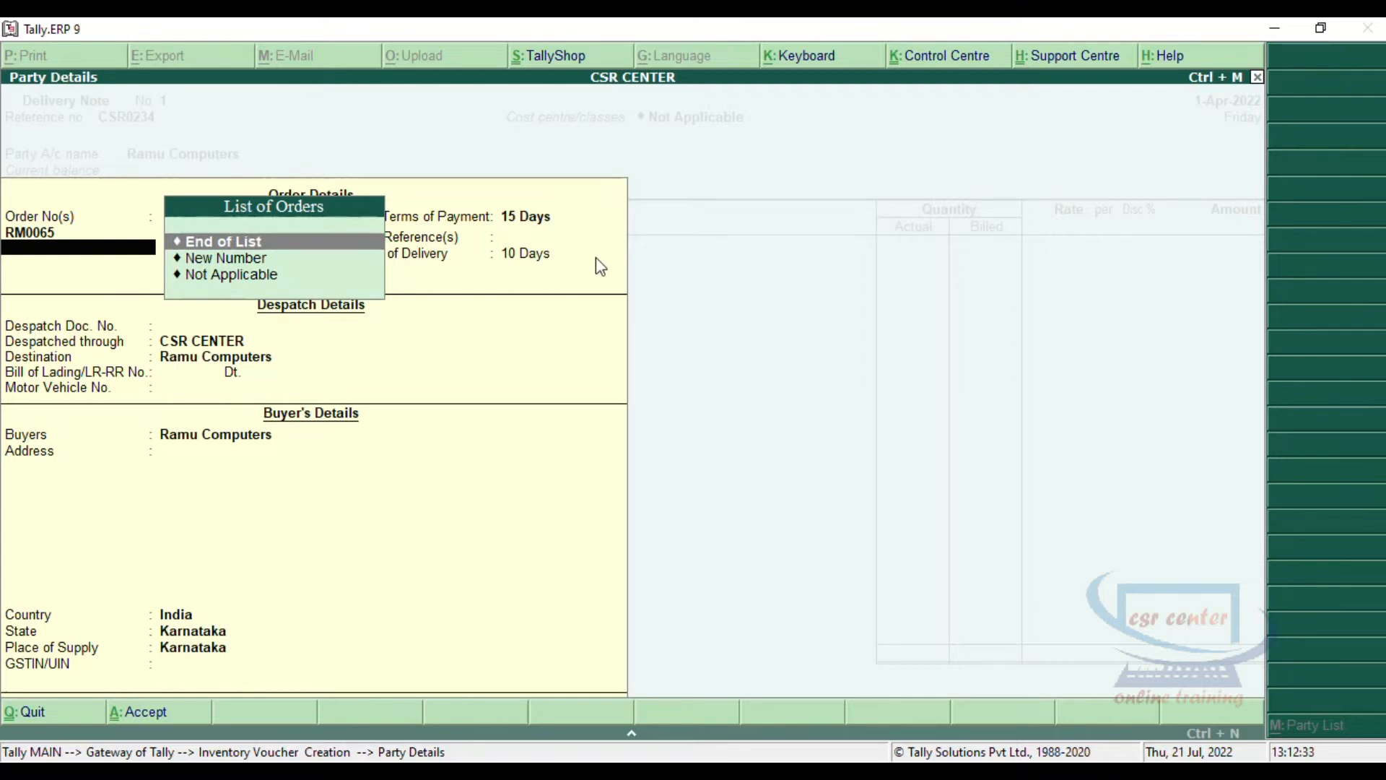
{"action": "key", "text": "Return"}
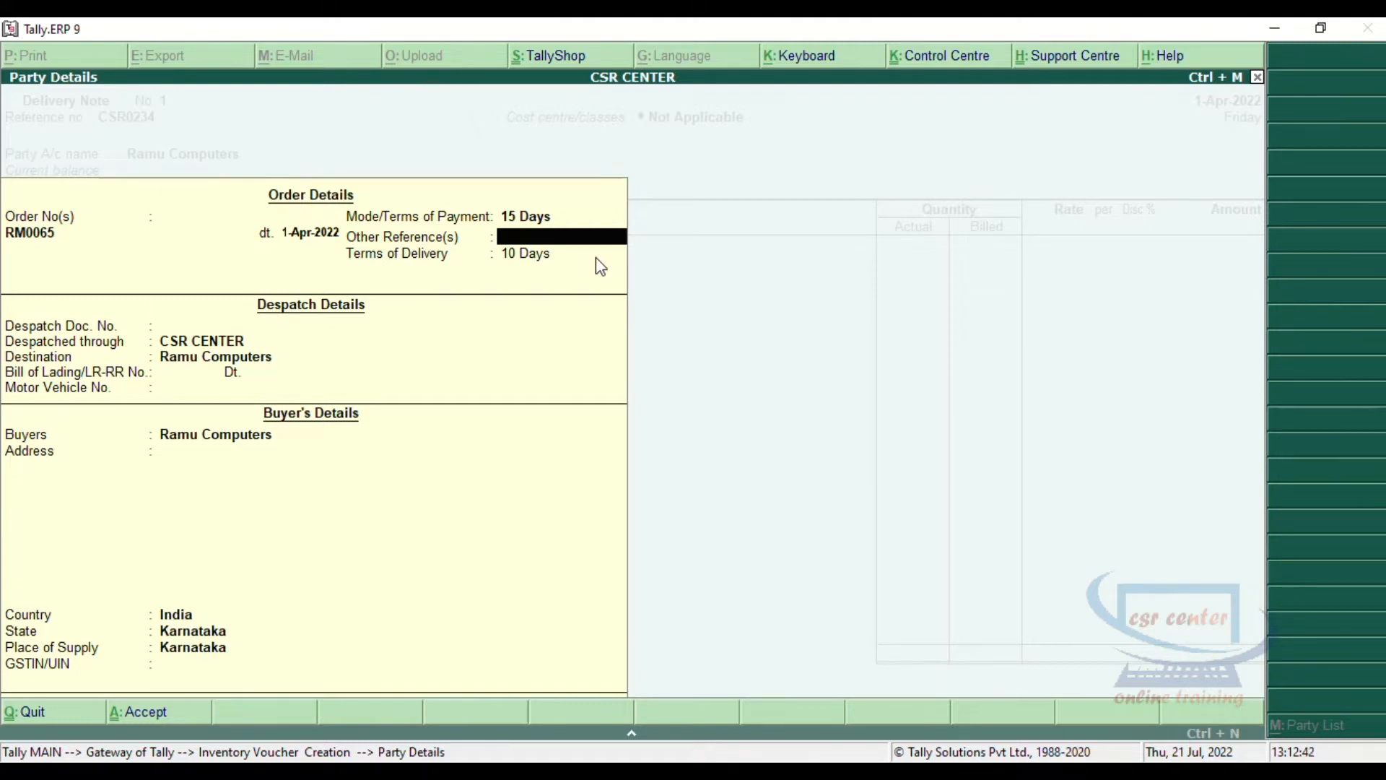
Accept the remaining order, despatch and buyer's details as they are, and keep Sales Acc as the sales ledger
{"action": "key", "text": "Return"}
{"action": "key", "text": "Return"}
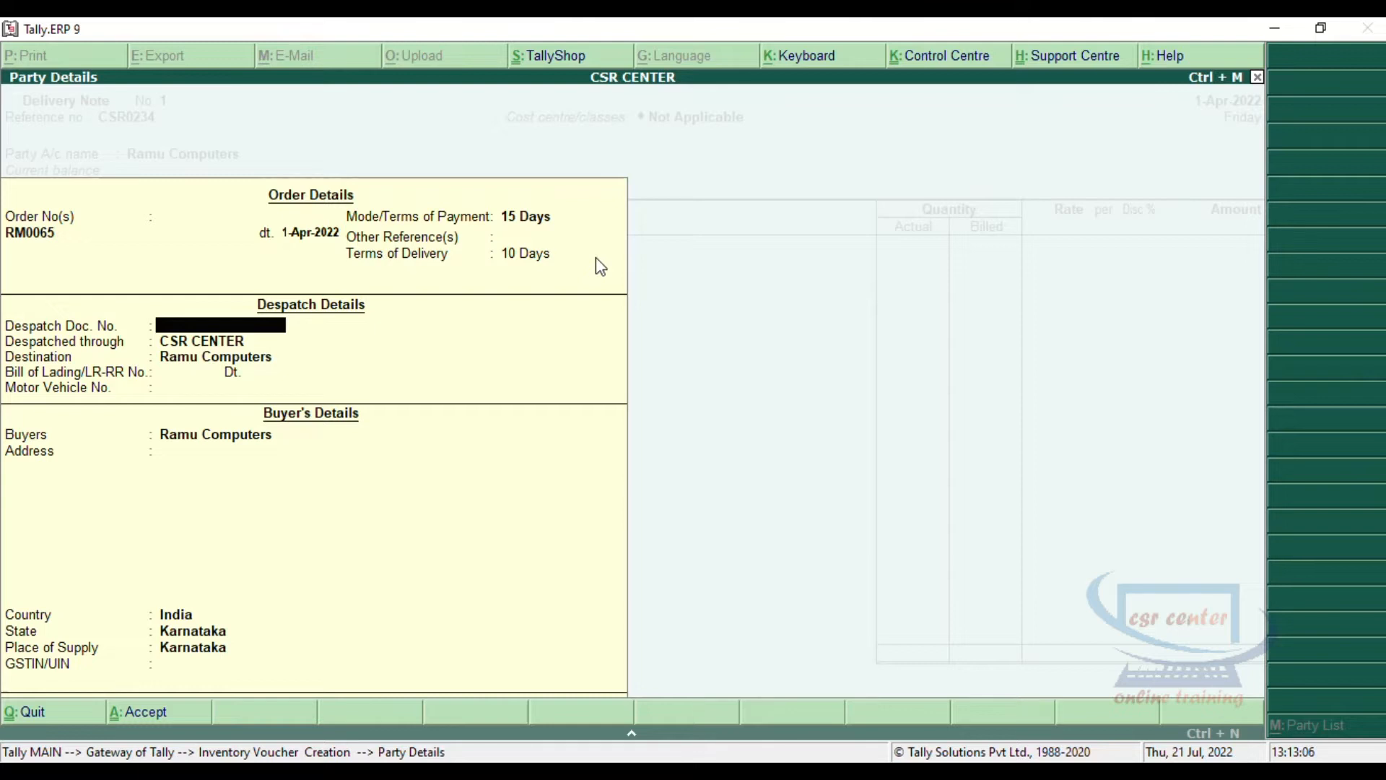
{"action": "key", "text": "Return"}
{"action": "key", "text": "Return"}
{"action": "key", "text": "Return"}
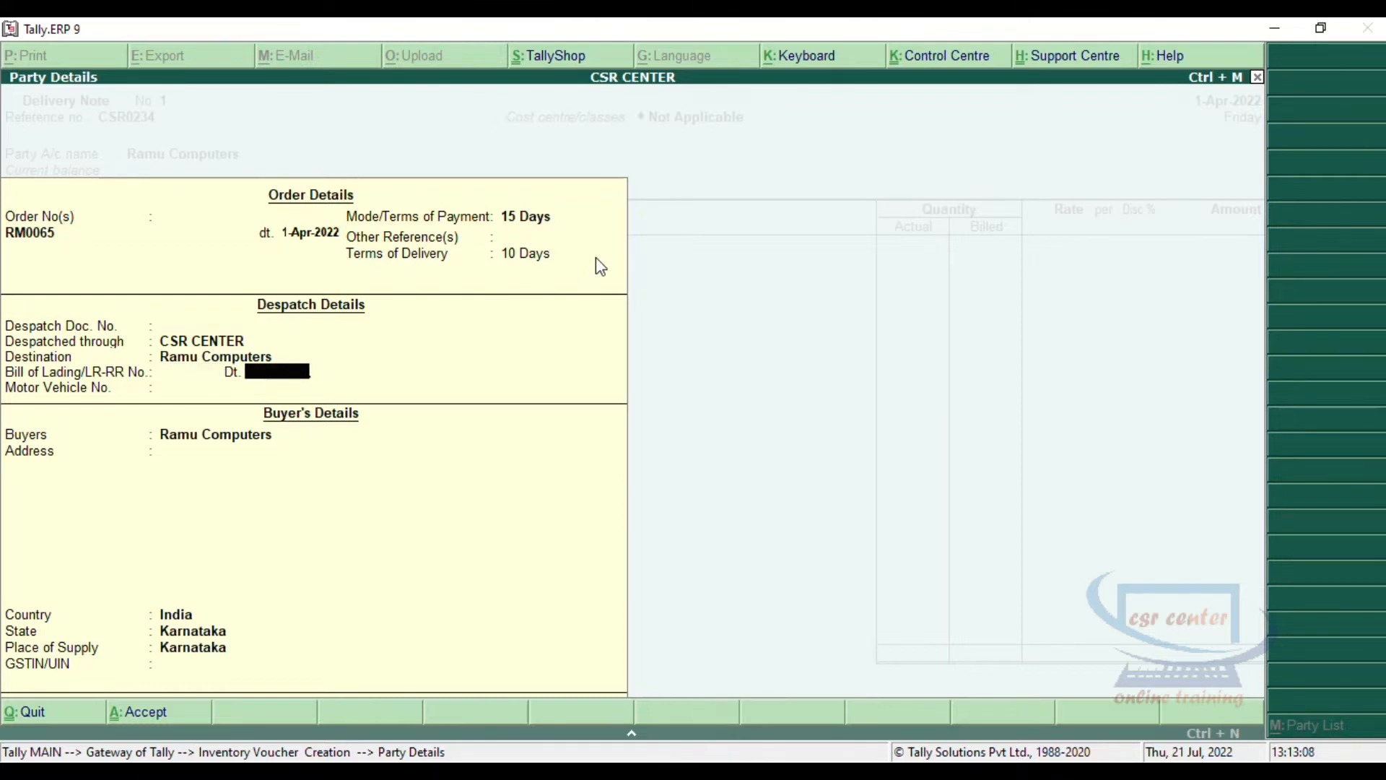
{"action": "key", "text": "Return"}
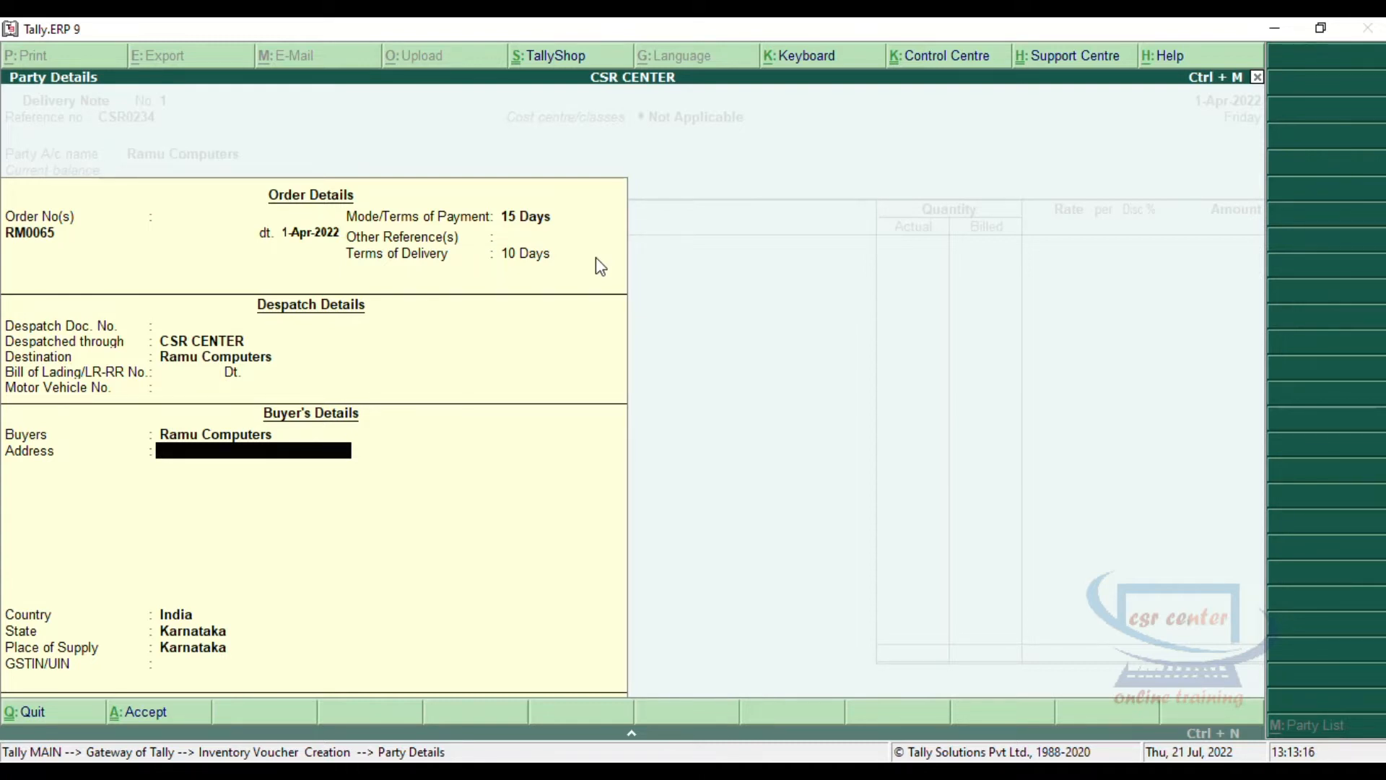
{"action": "key", "text": "Return"}
{"action": "key", "text": "Return"}
{"action": "key", "text": "Return"}
{"action": "key", "text": "Return"}
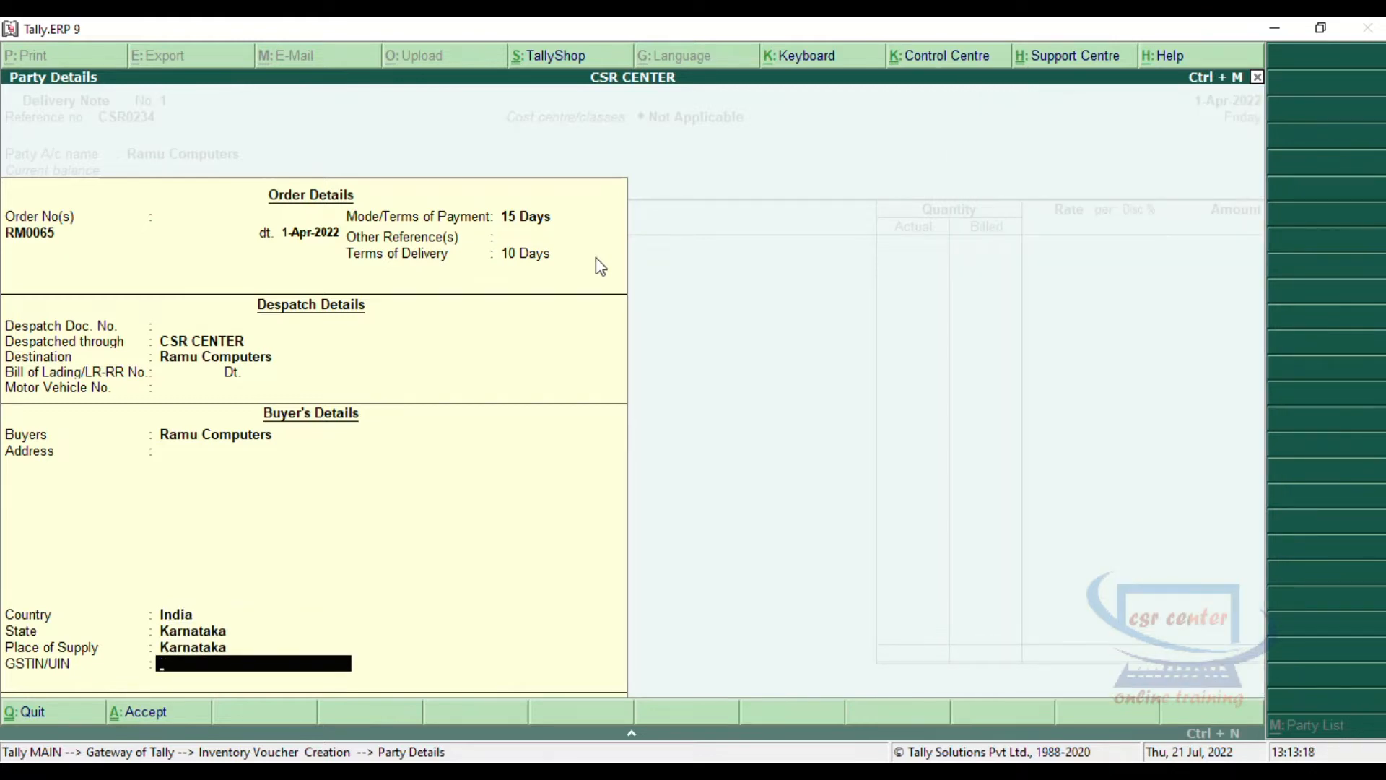
{"action": "key", "text": "Return"}
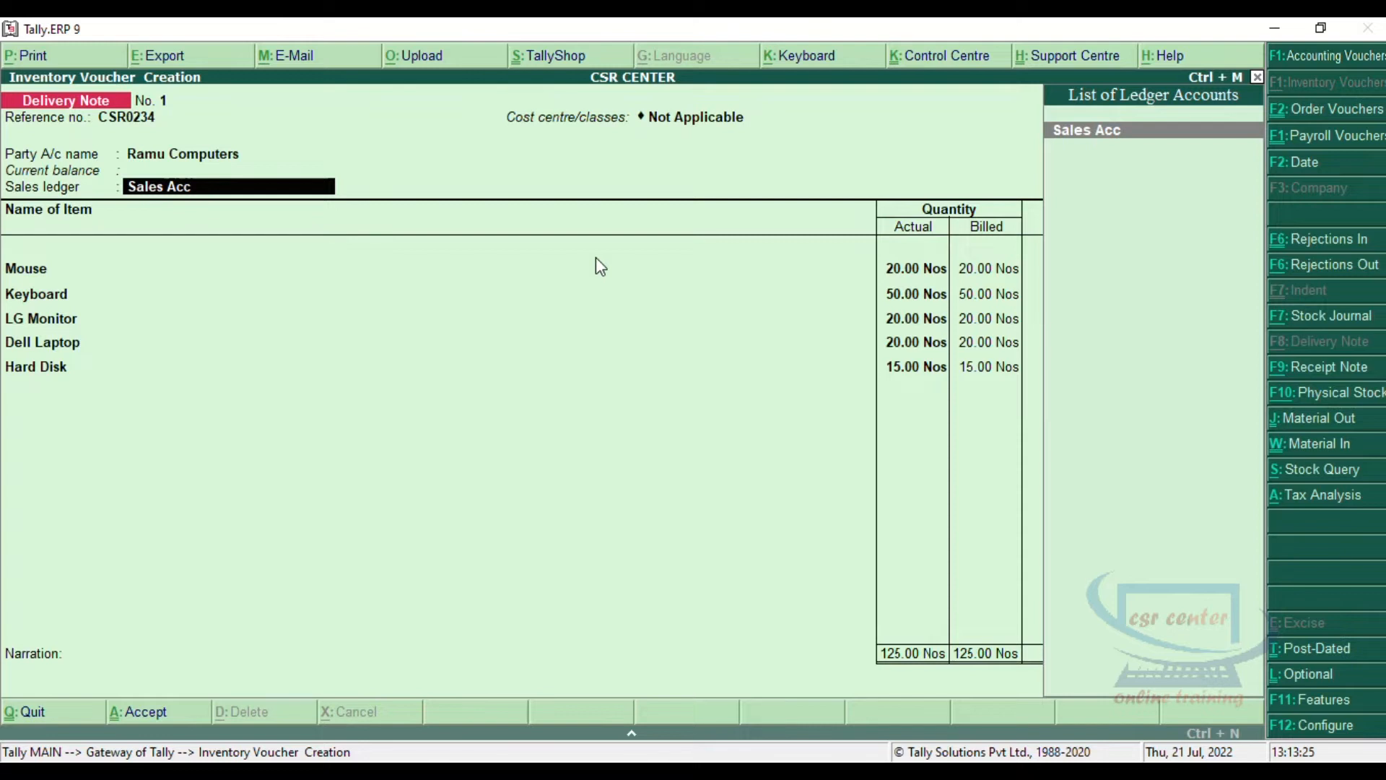
{"action": "key", "text": "Return"}
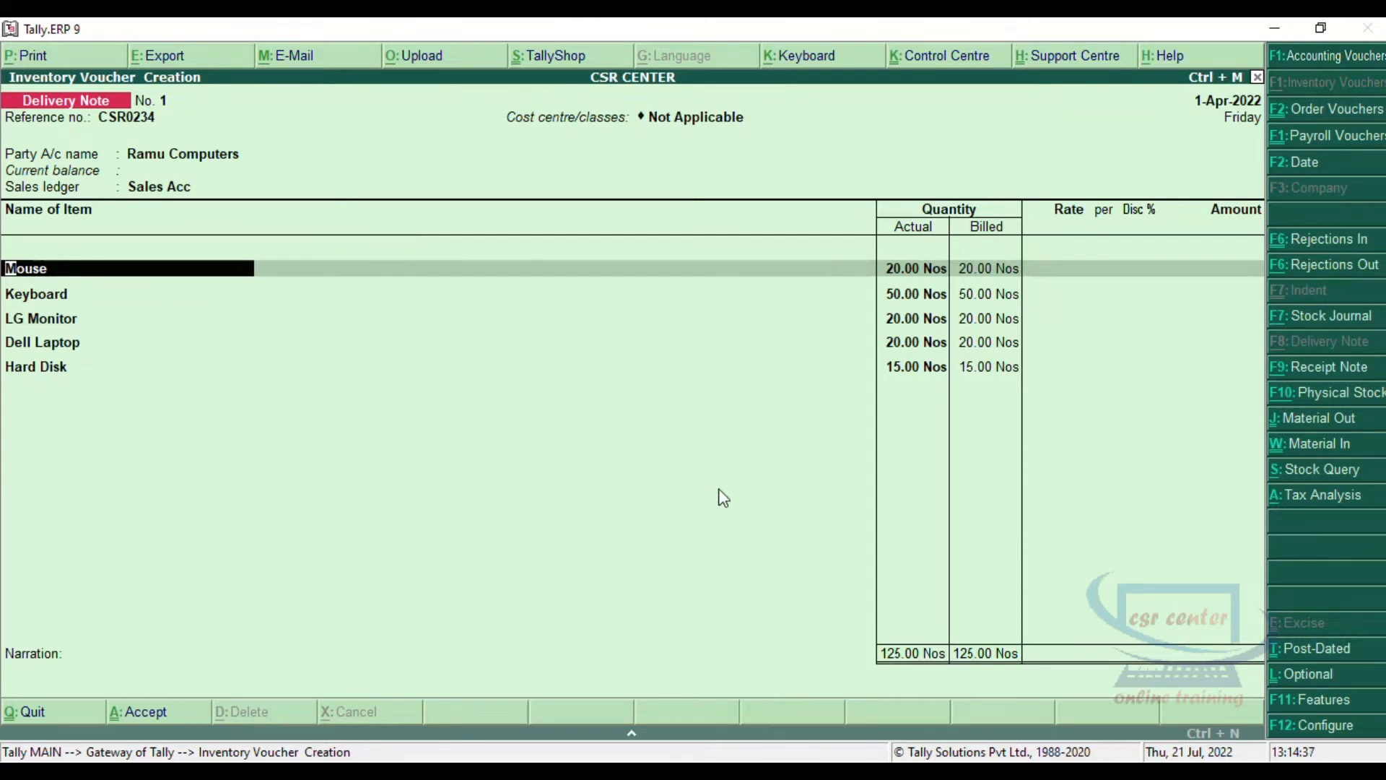
Allocate the Mouse item to tracking number CSR0234, the pending order and the Bangalore godown
{"action": "key", "text": "Return"}
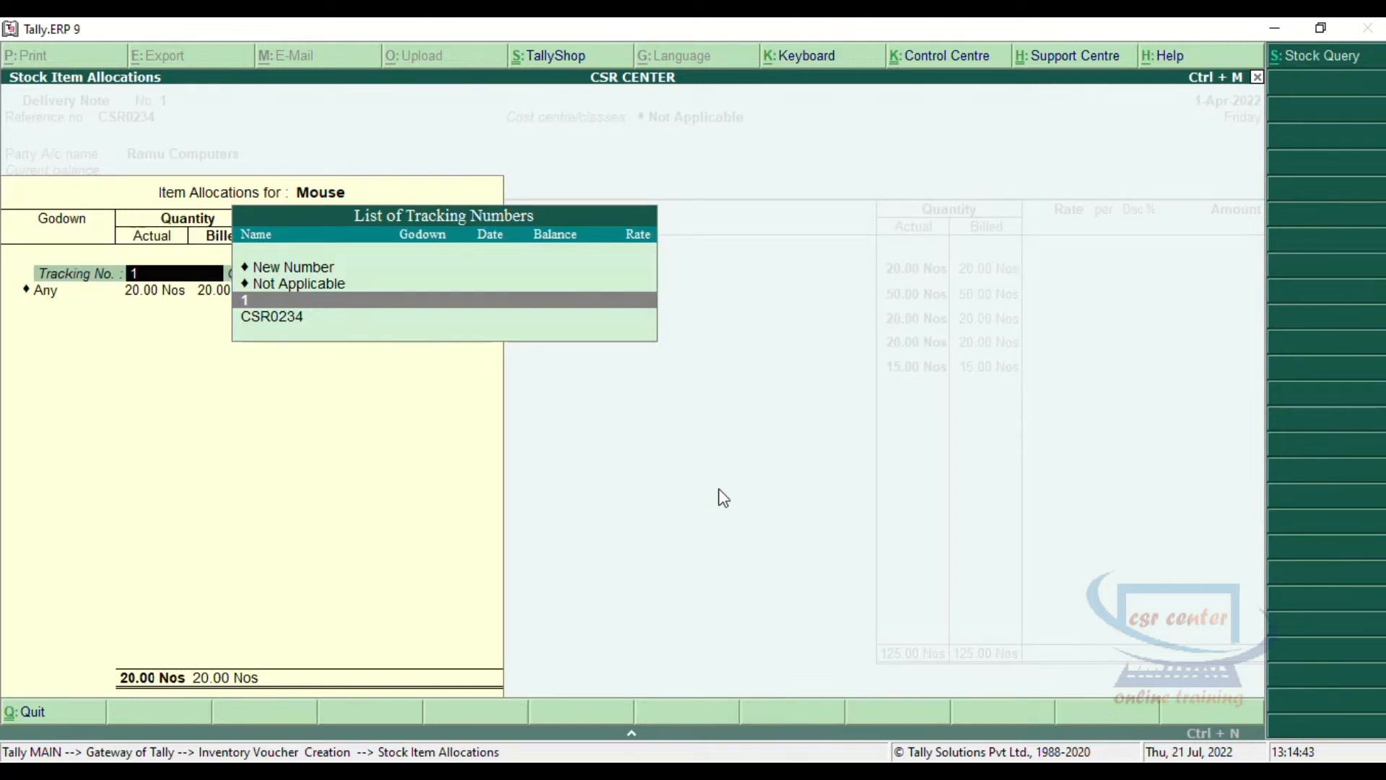
{"action": "key", "text": "Down"}
{"action": "key", "text": "Return"}
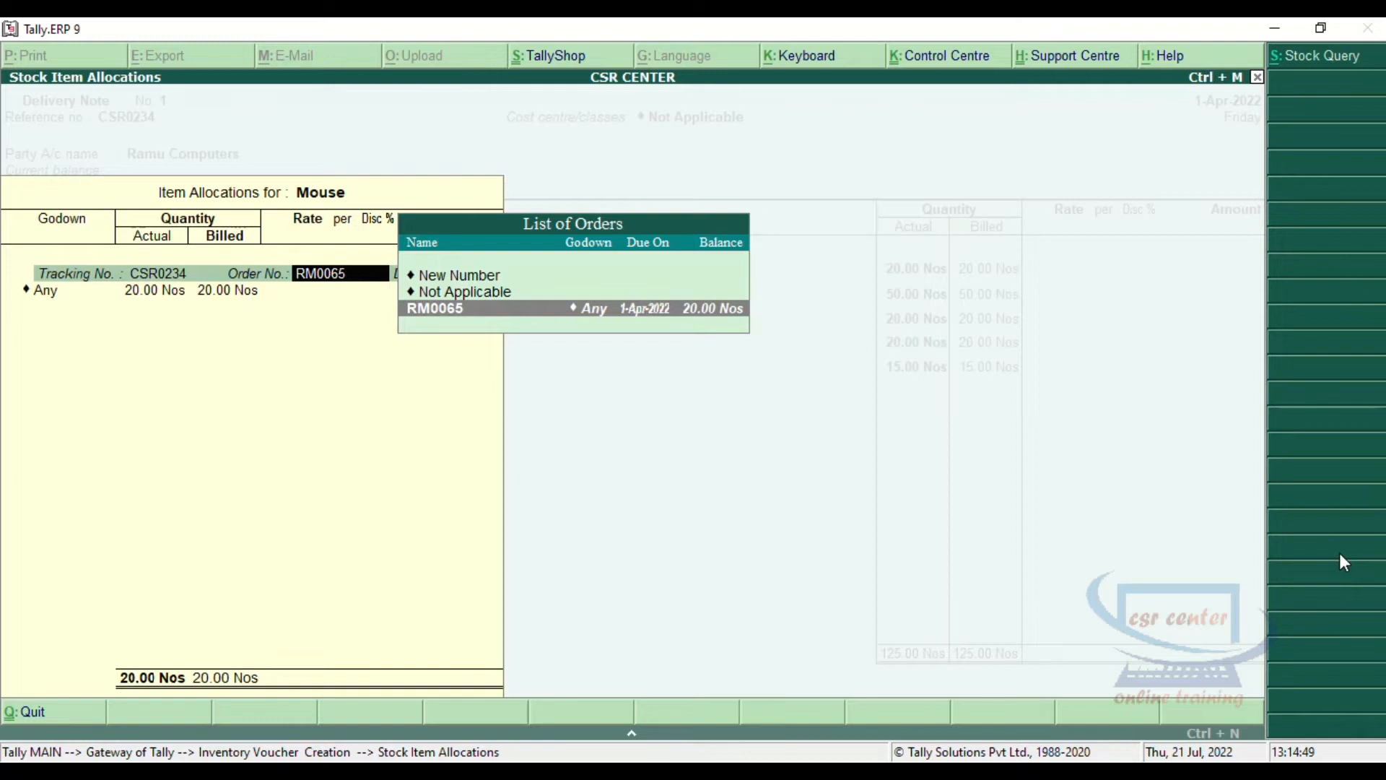
{"action": "key", "text": "Return"}
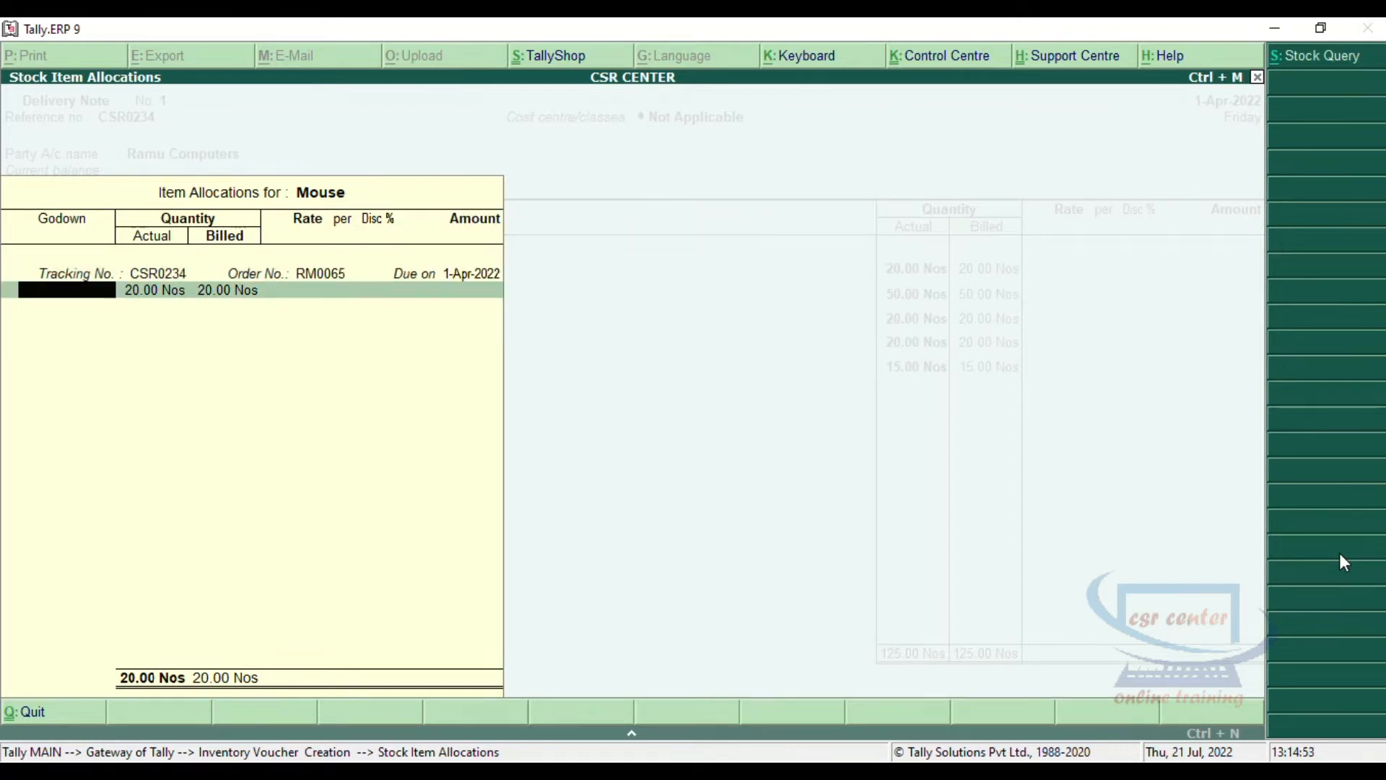
{"action": "type", "text": "B"}
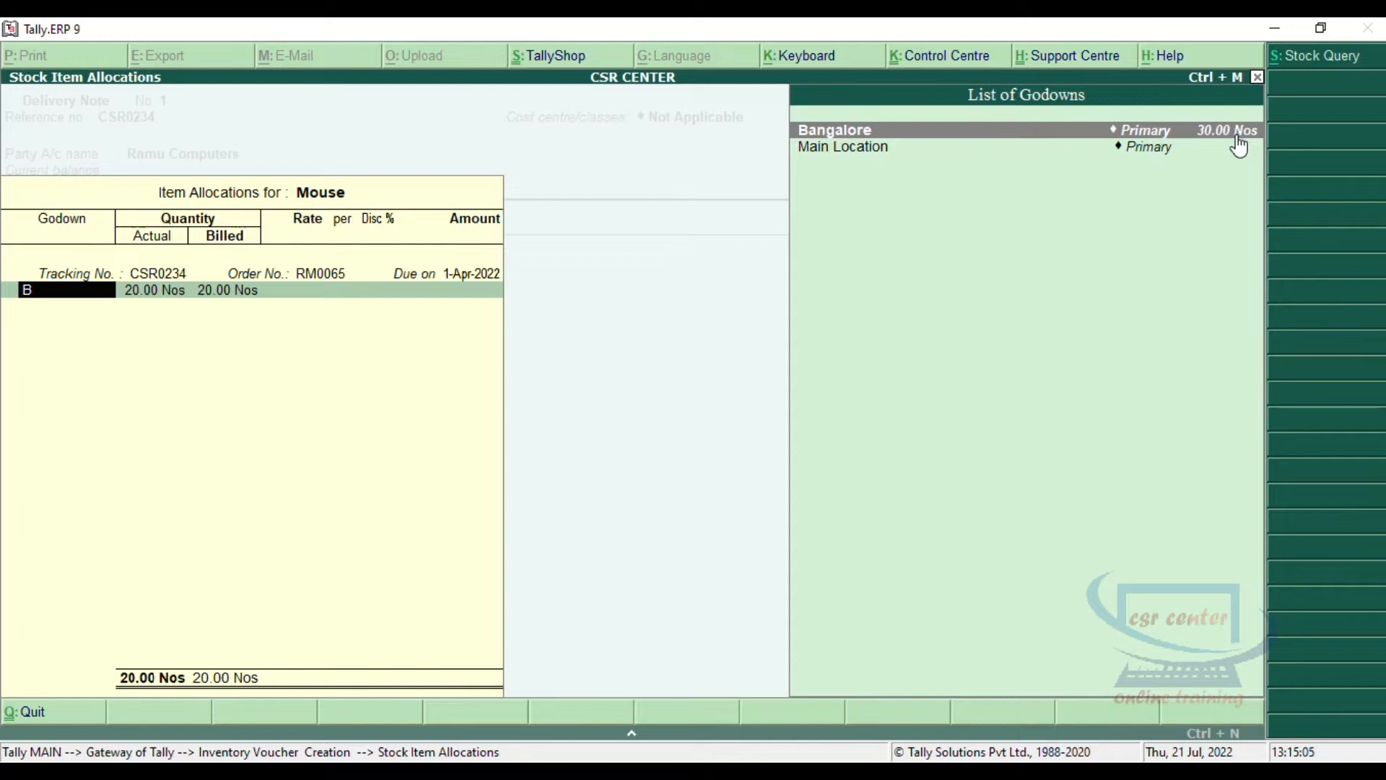
{"action": "left_click", "coordinate": [827, 130]}
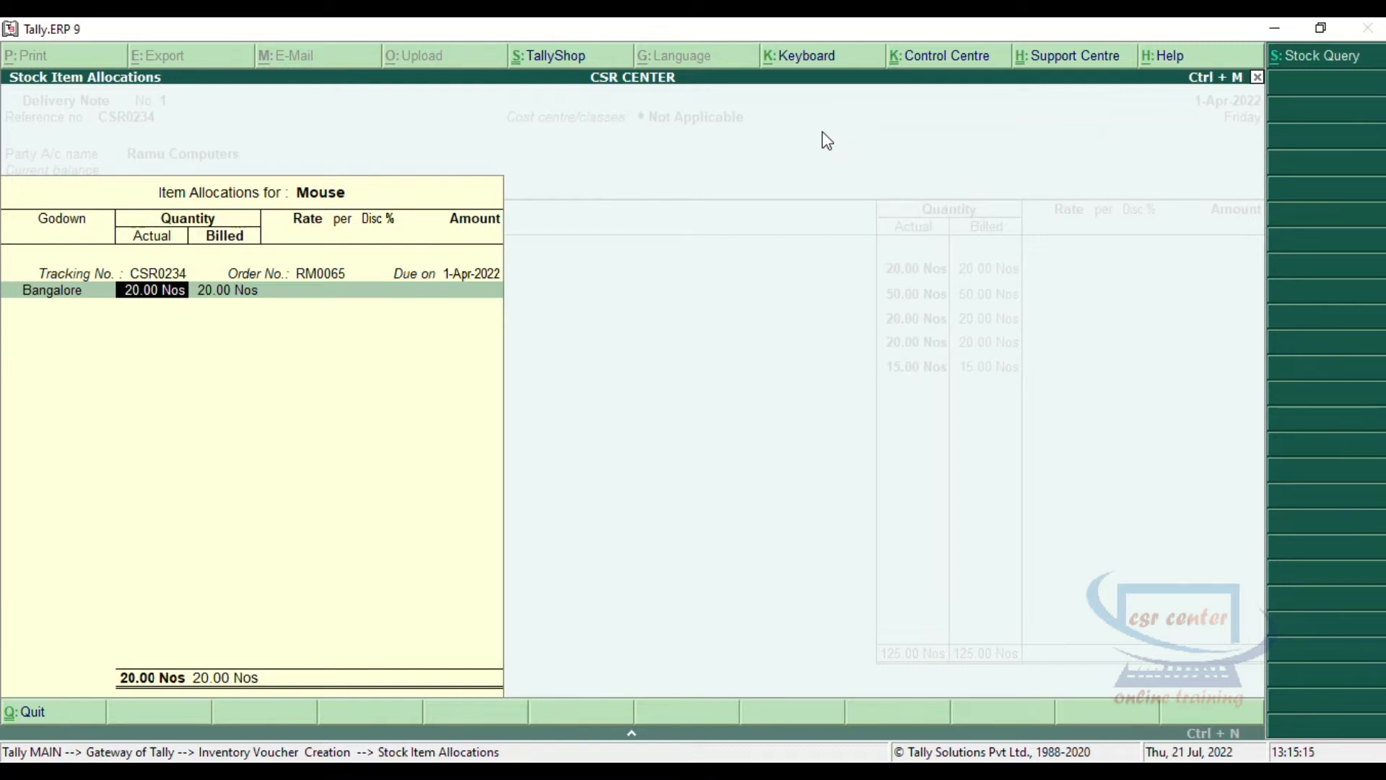
Keep the Mouse quantities at 20 Nos, leave rate and discount blank, and finish its allocation
{"action": "key", "text": "Return"}
{"action": "key", "text": "Return"}
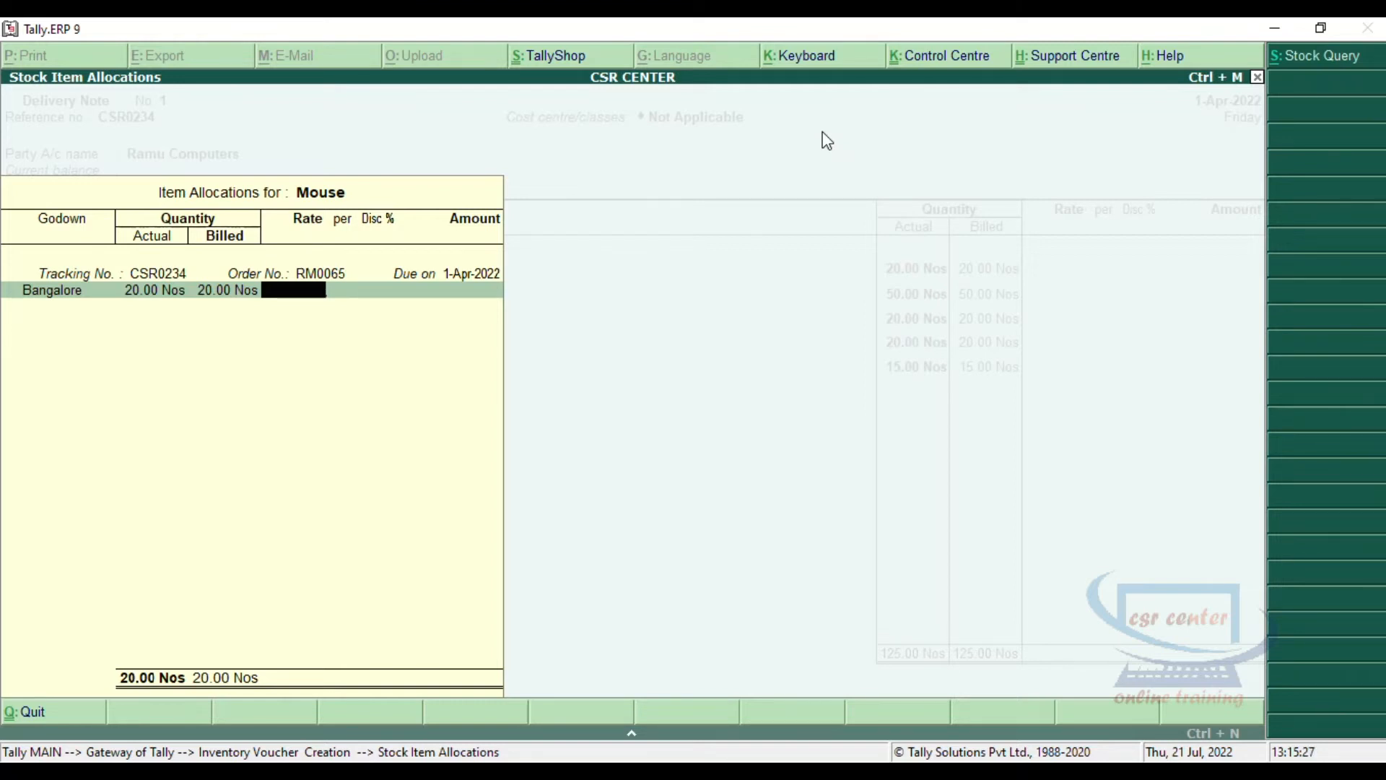
{"action": "key", "text": "Return"}
{"action": "key", "text": "Return"}
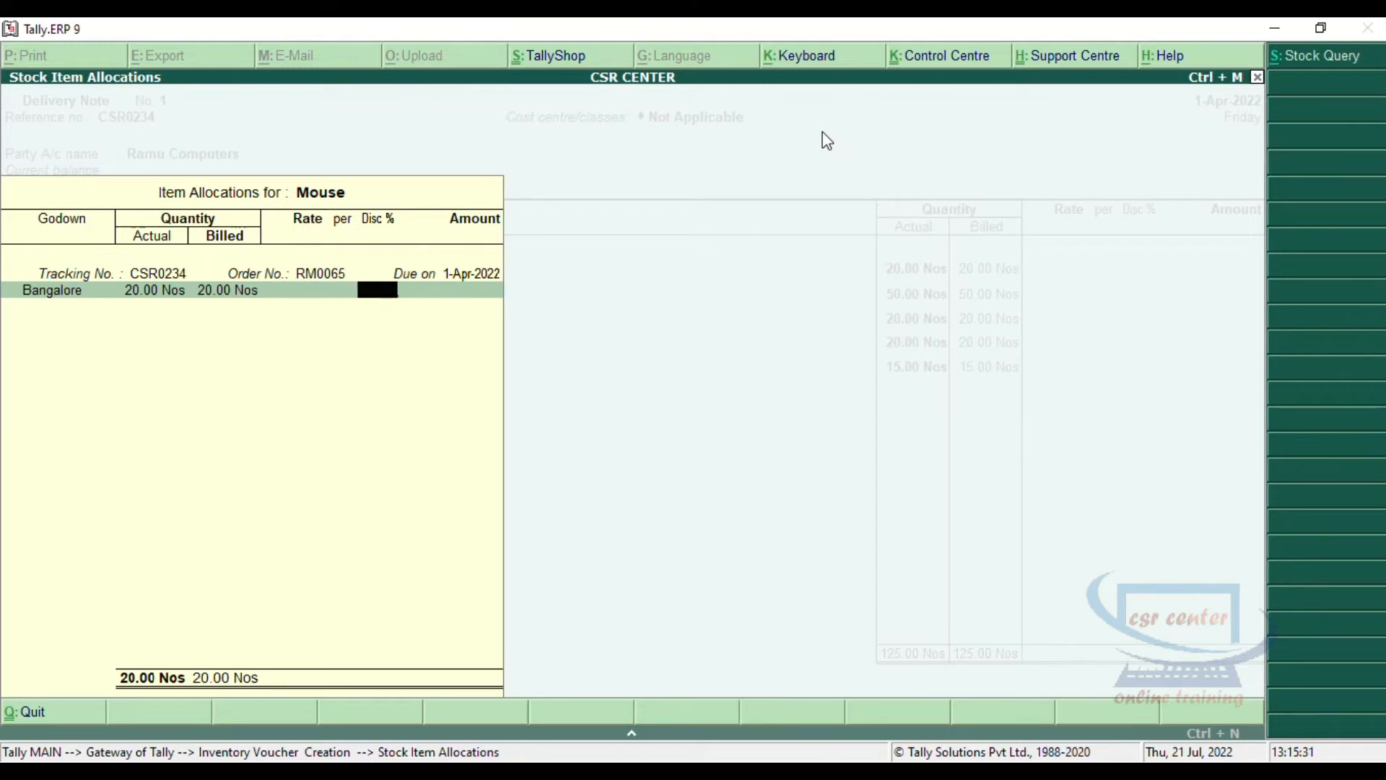
{"action": "key", "text": "Return"}
{"action": "key", "text": "Return"}
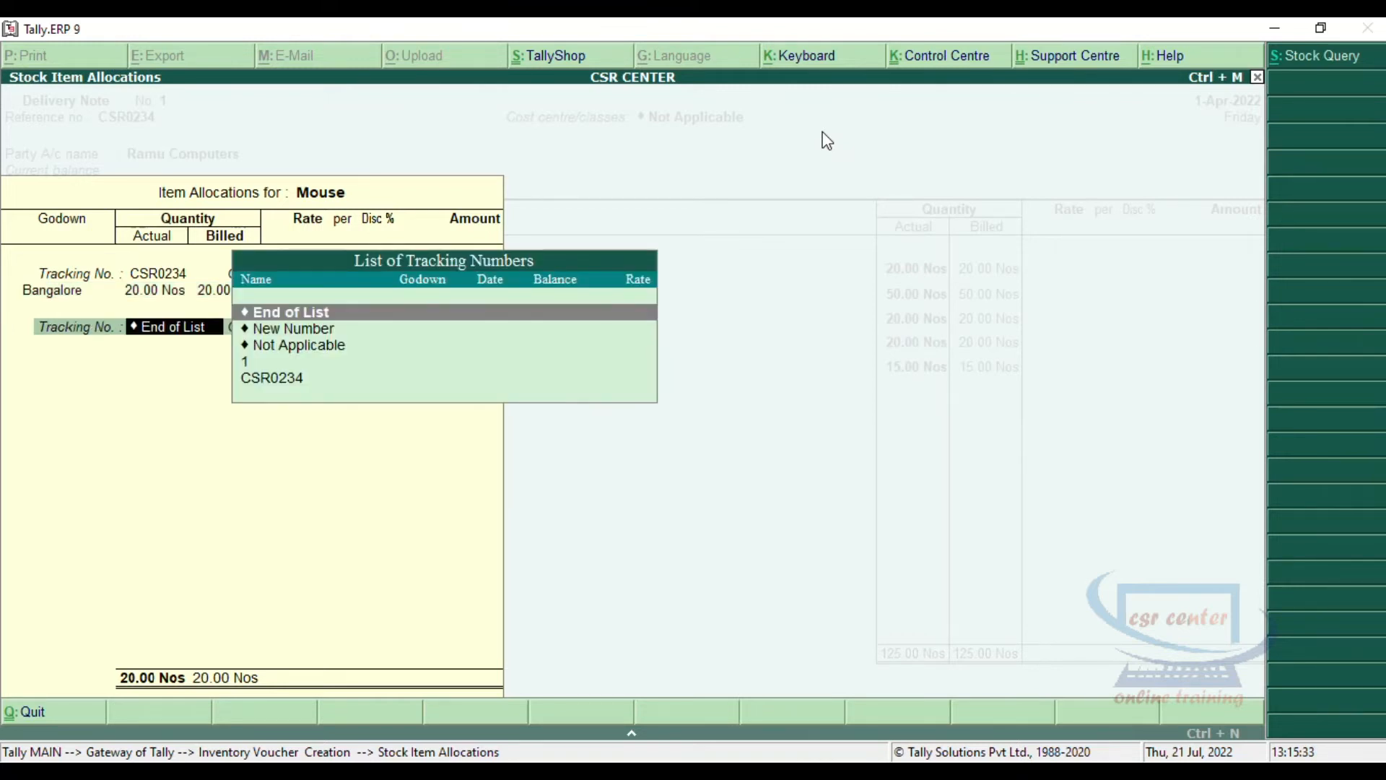
{"action": "key", "text": "Return"}
Allocate the Keyboard item to tracking number CSR0234, the pending order and the Bangalore godown
{"action": "key", "text": "Down"}
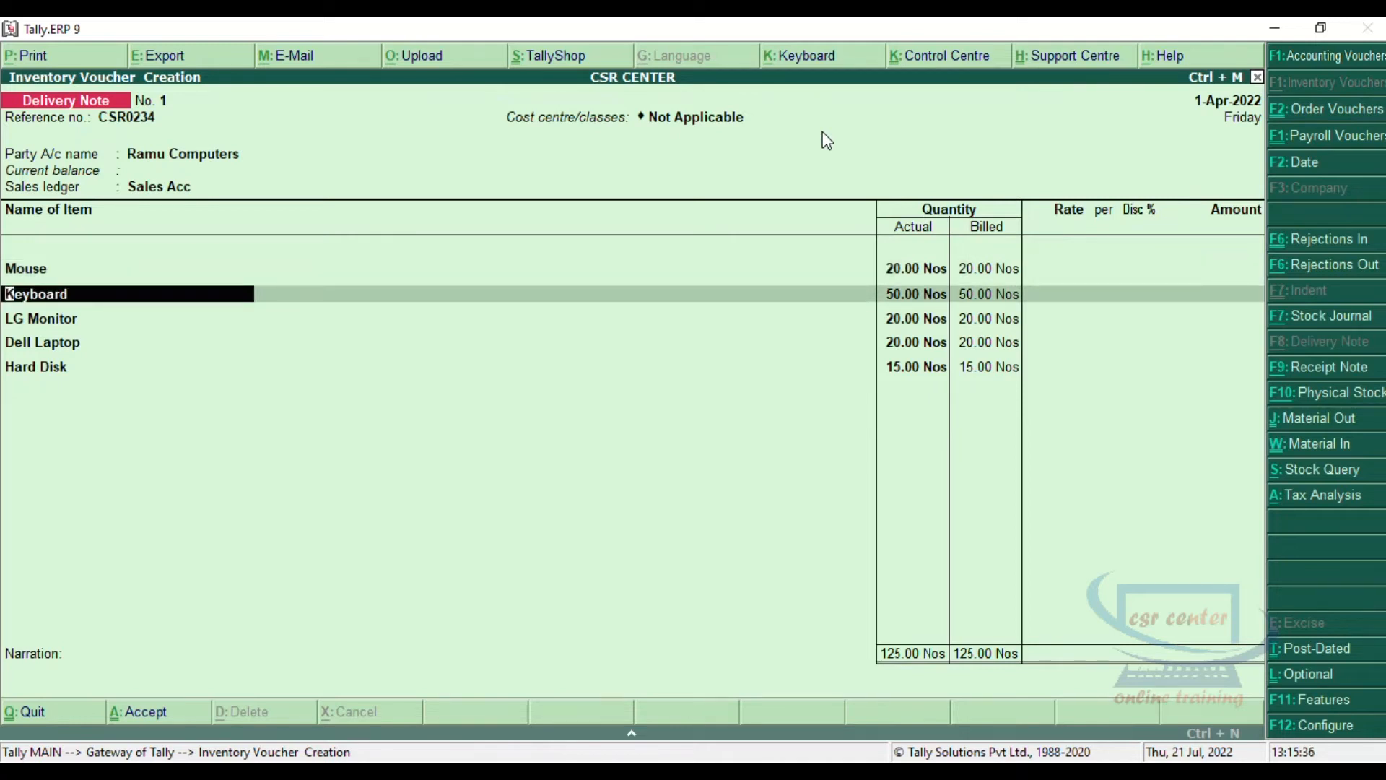
{"action": "key", "text": "Return"}
{"action": "key", "text": "Down"}
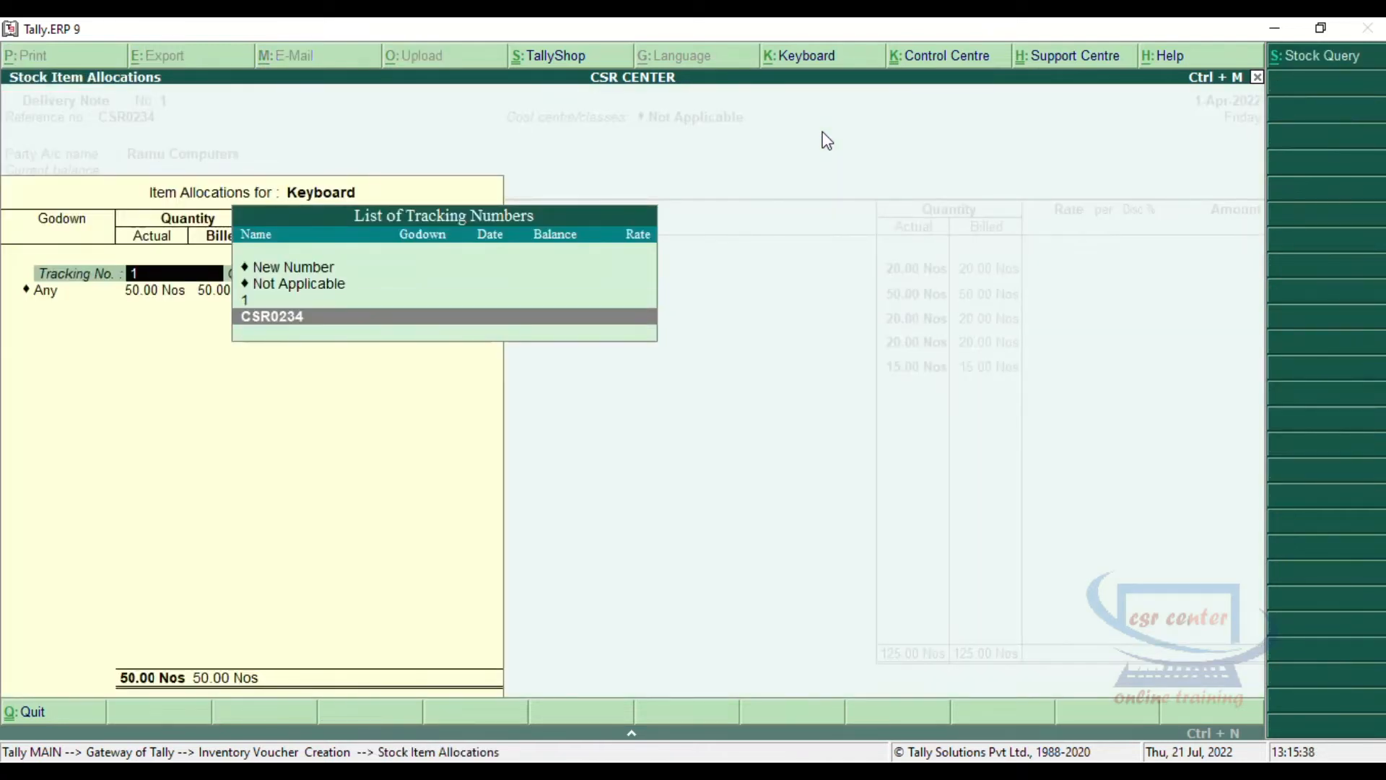
{"action": "key", "text": "Return"}
{"action": "key", "text": "Return"}
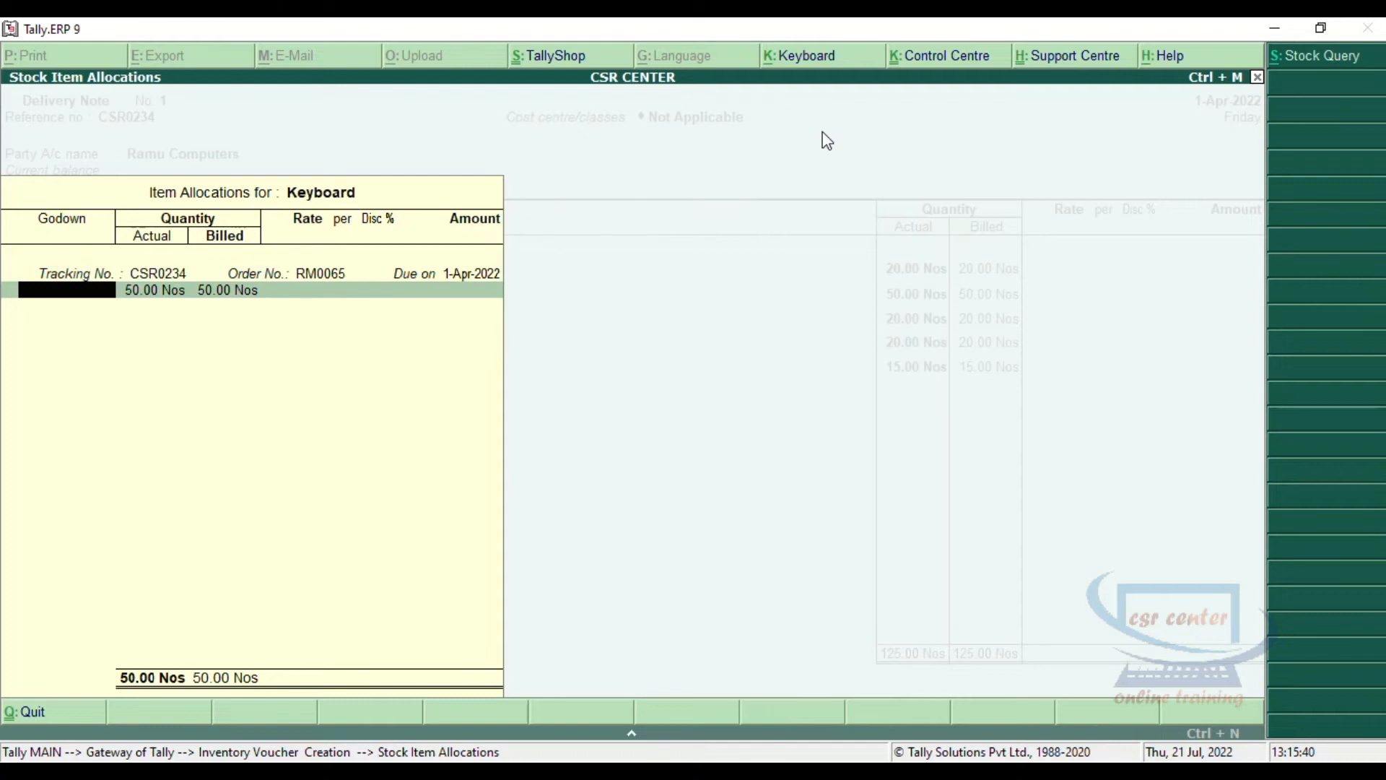
{"action": "type", "text": "B"}
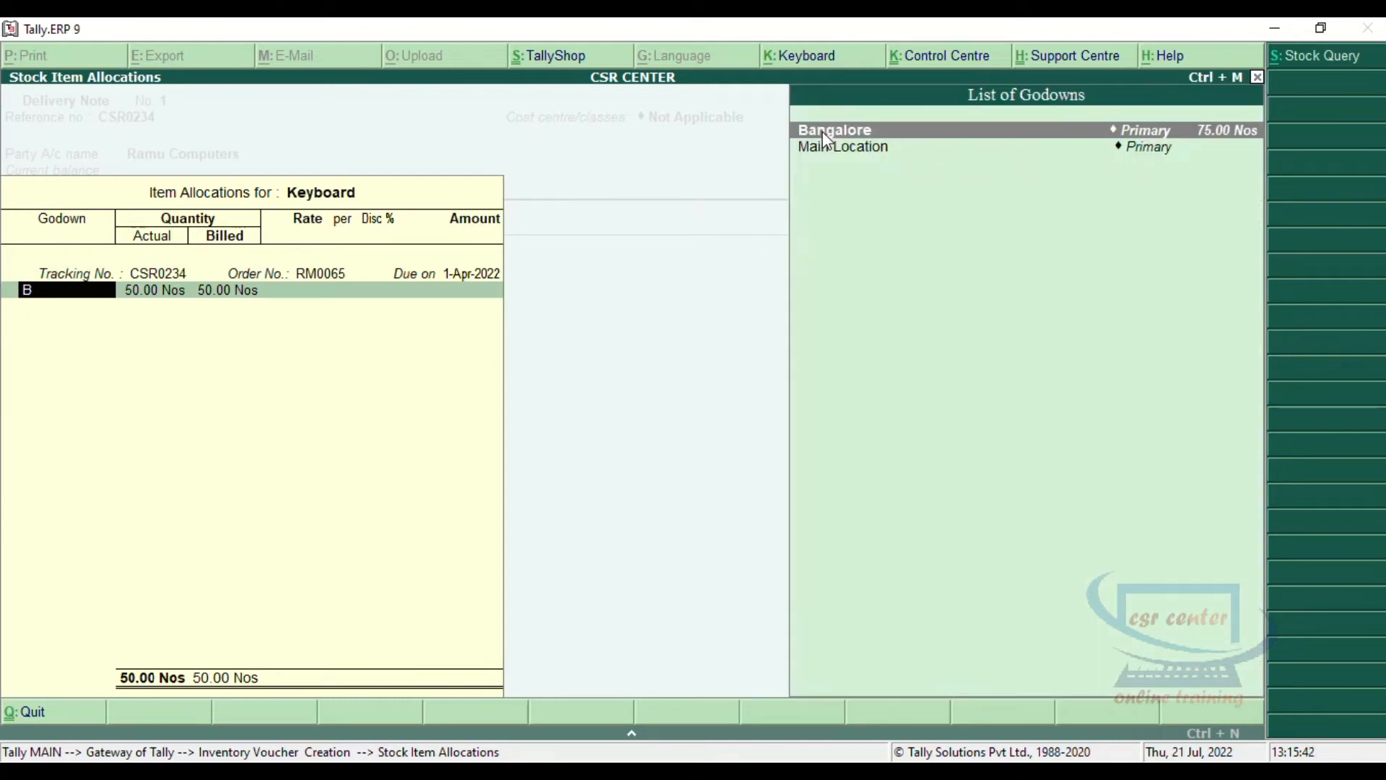
{"action": "key", "text": "Return"}
Keep the Keyboard quantities at 50 Nos, leave rate and discount blank, and finish its allocation
{"action": "key", "text": "Return"}
{"action": "key", "text": "Return"}
{"action": "key", "text": "Return"}
{"action": "key", "text": "Return"}
{"action": "key", "text": "Return"}
{"action": "key", "text": "Return"}
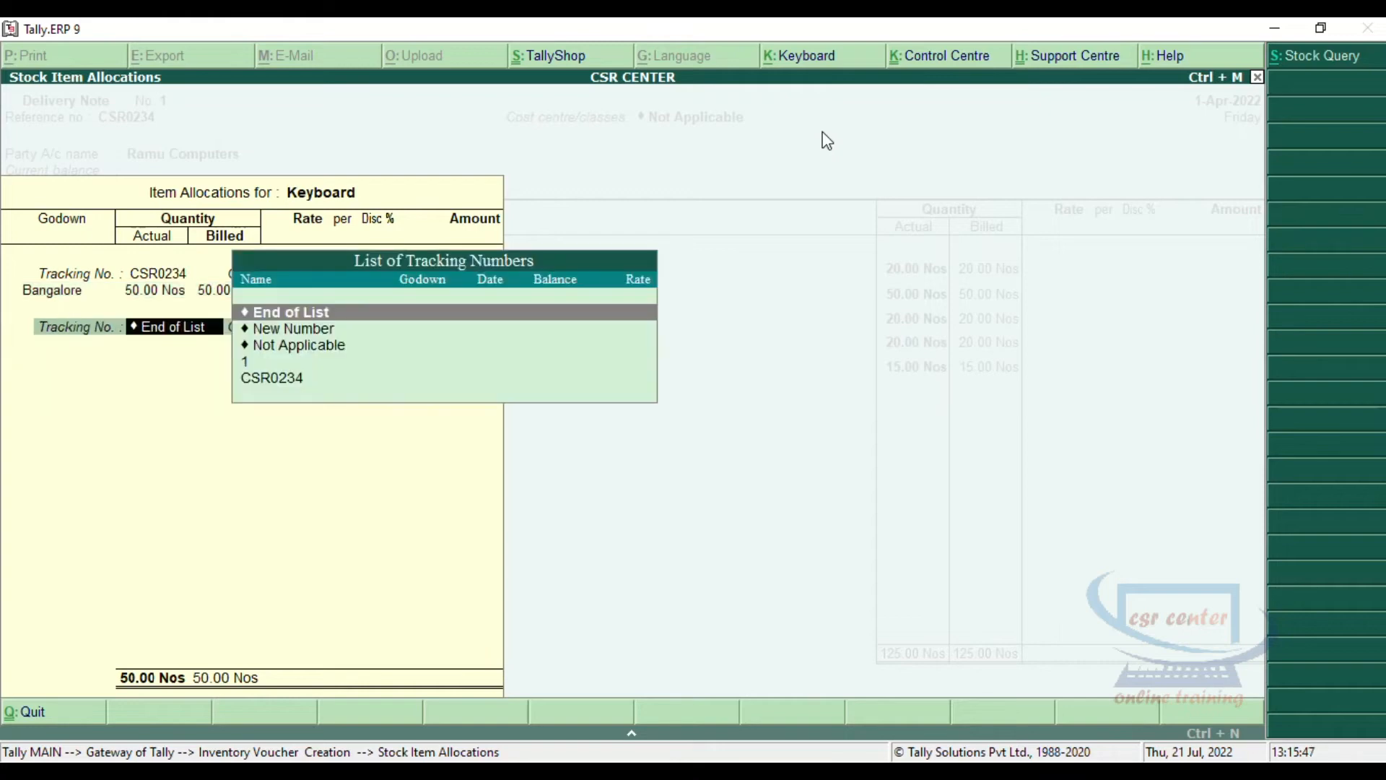
{"action": "key", "text": "Return"}
Allocate the LG Monitor item to tracking number CSR0234, the pending order and the Bangalore godown
{"action": "key", "text": "Return"}
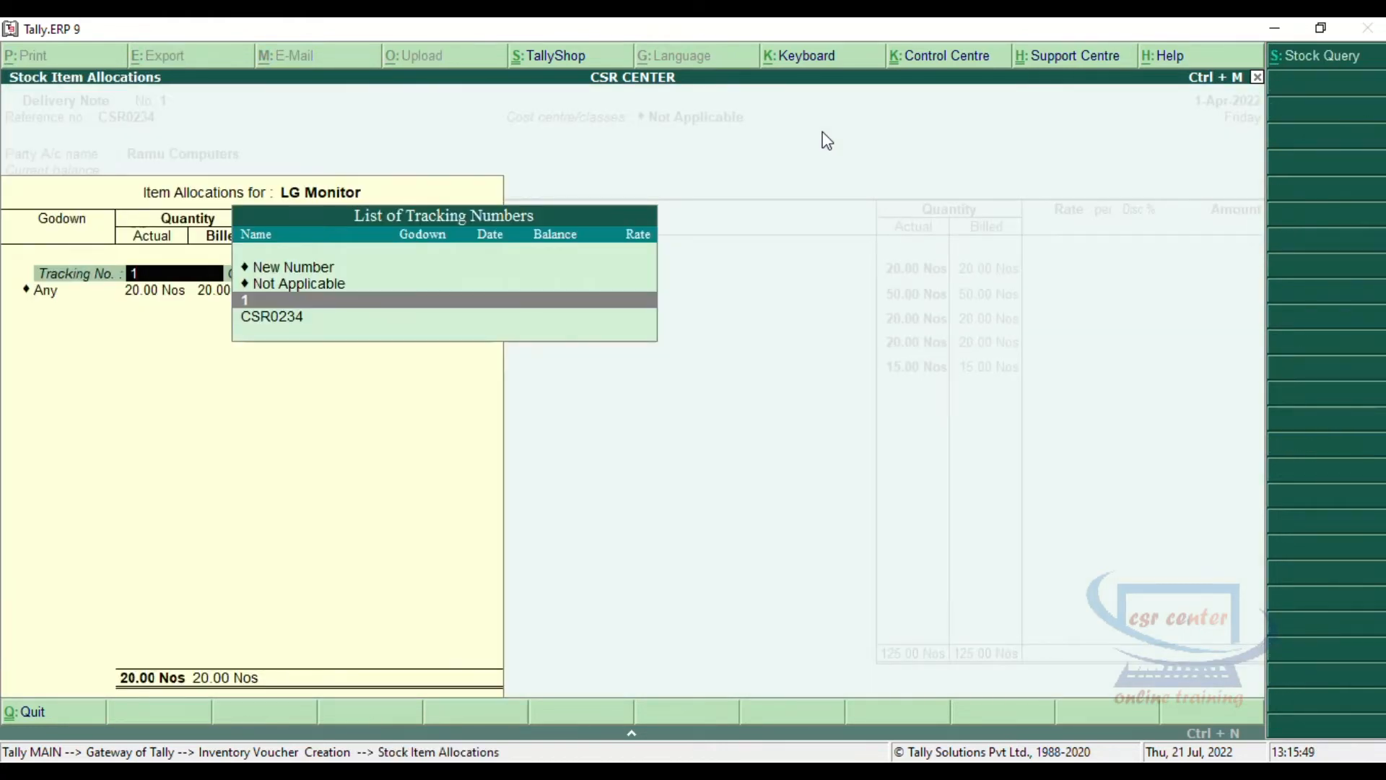
{"action": "key", "text": "Down"}
{"action": "key", "text": "Return"}
{"action": "key", "text": "Return"}
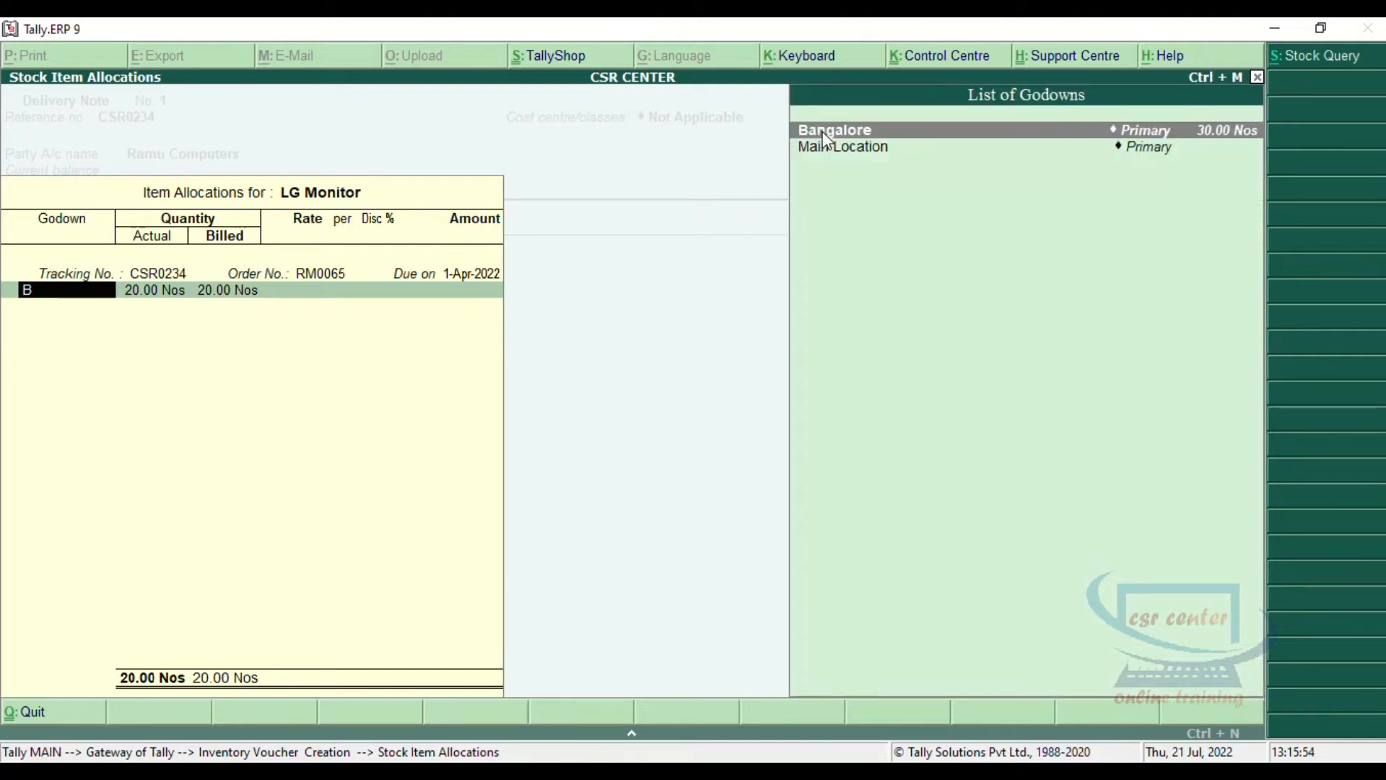
{"action": "key", "text": "Return"}
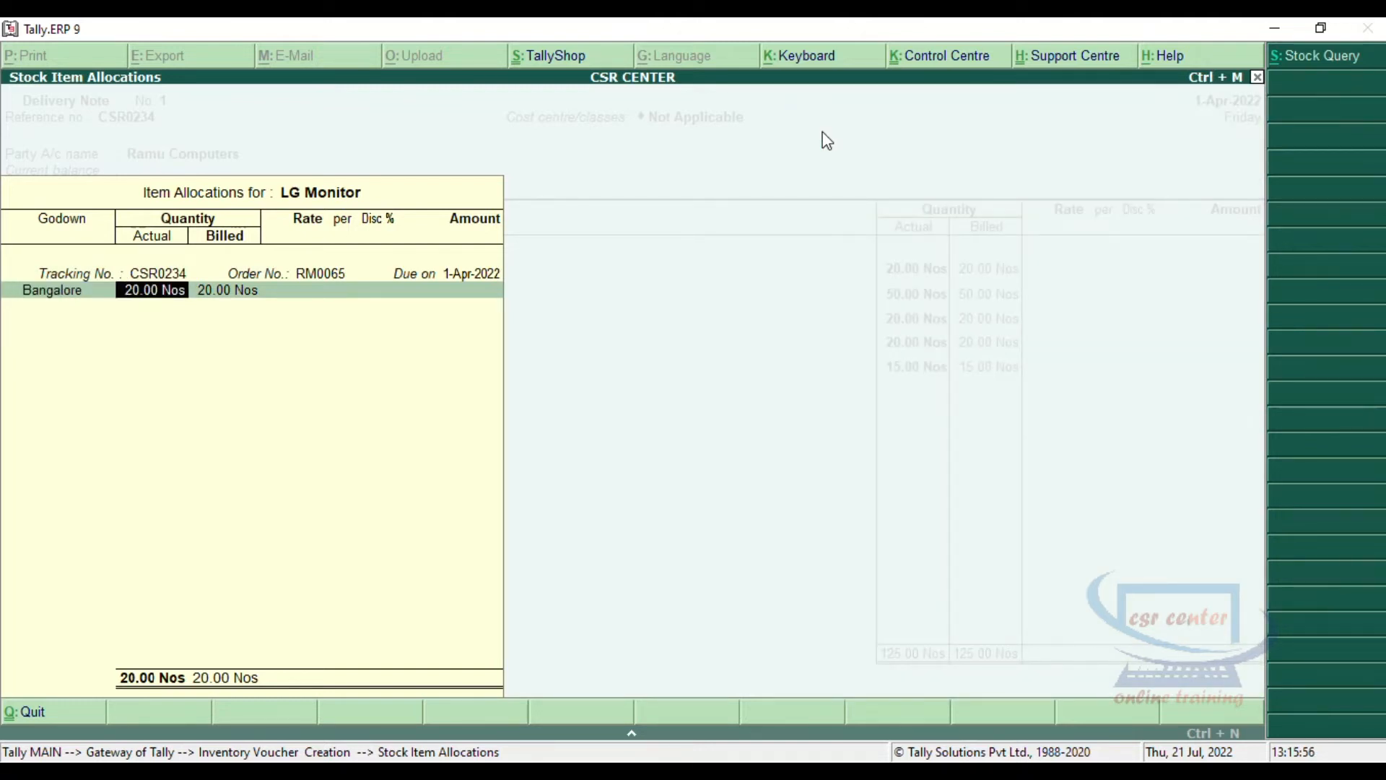
Keep the LG Monitor quantities at 20 Nos, leave rate and discount blank, and finish its allocation
{"action": "key", "text": "Return"}
{"action": "key", "text": "Return"}
{"action": "key", "text": "Return"}
{"action": "key", "text": "Return"}
{"action": "key", "text": "Return"}
{"action": "key", "text": "Return"}
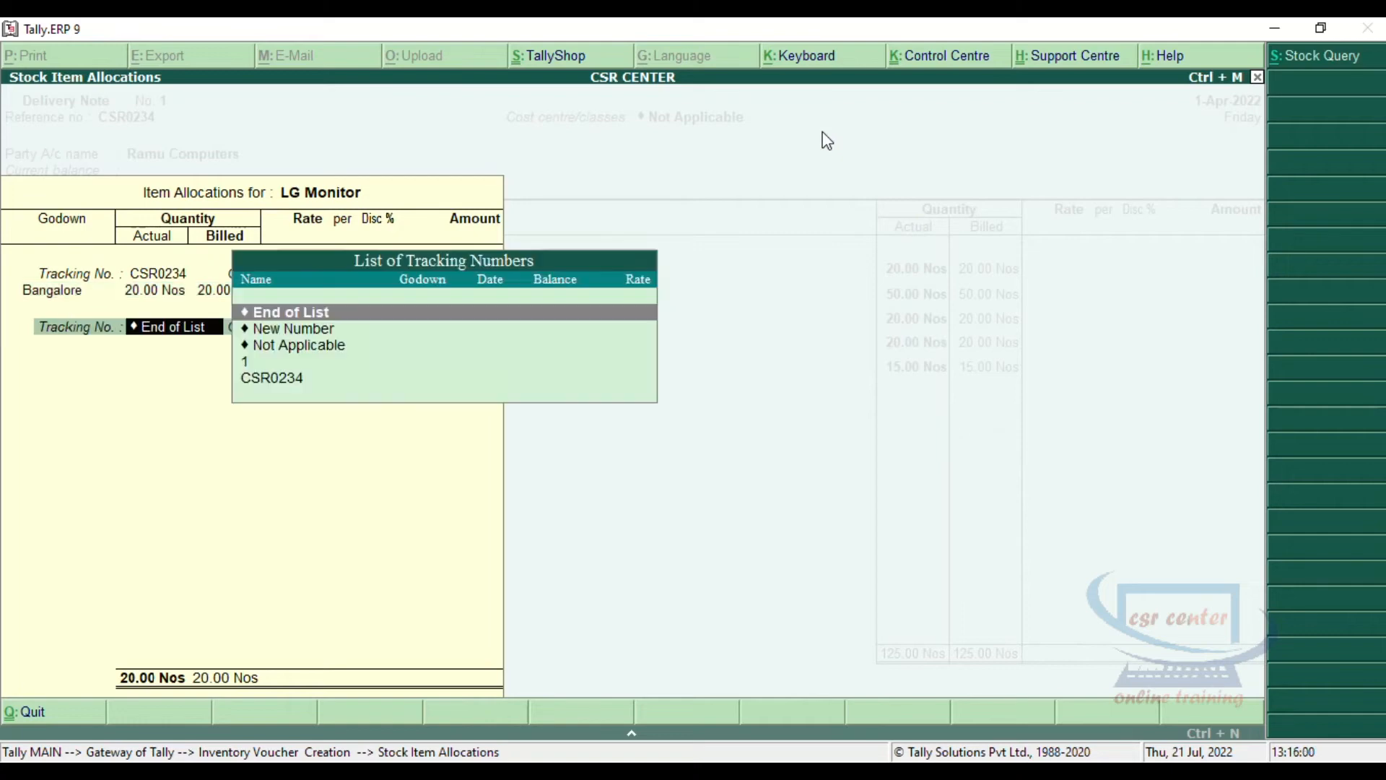
{"action": "key", "text": "Return"}
Allocate the Dell Laptop item to tracking number CSR0234, the pending order and the Bangalore godown
{"action": "key", "text": "Return"}
{"action": "key", "text": "Return"}
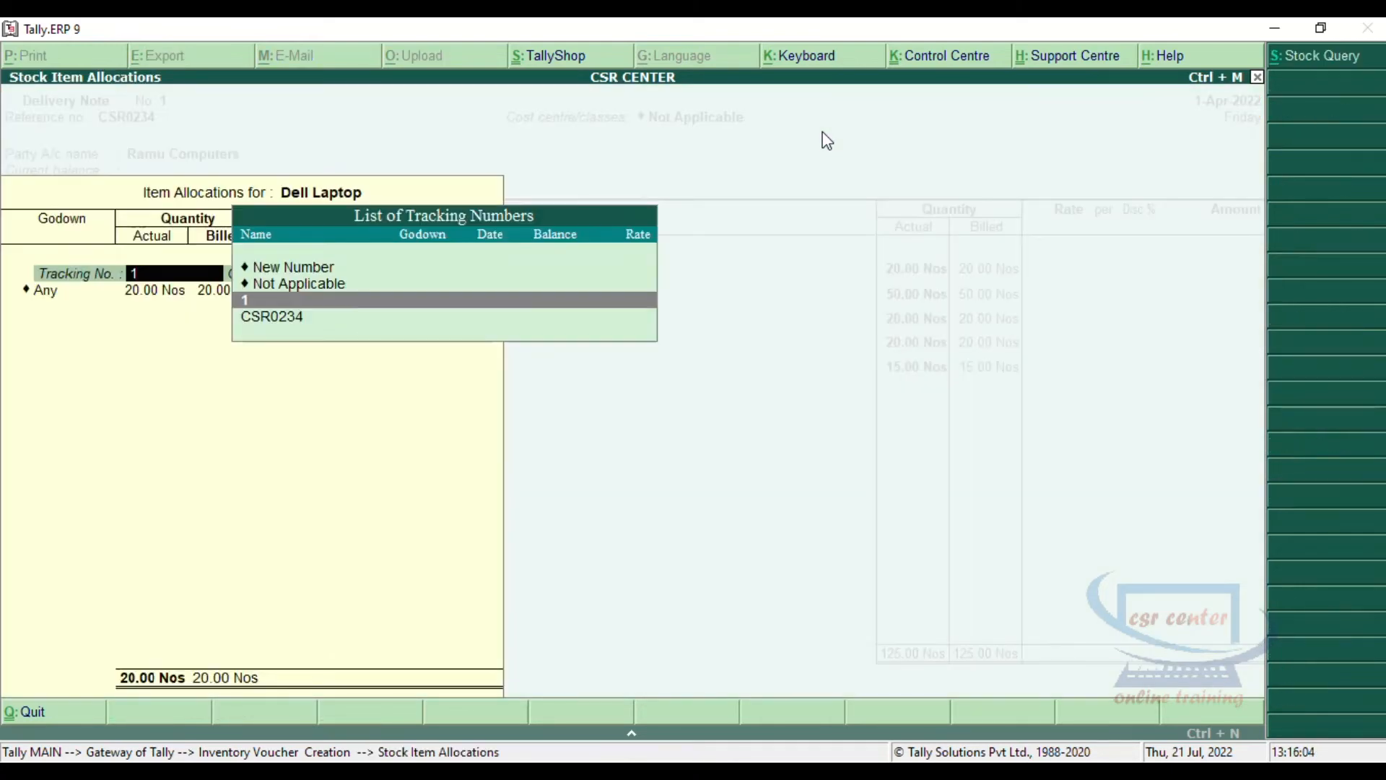
{"action": "key", "text": "Return"}
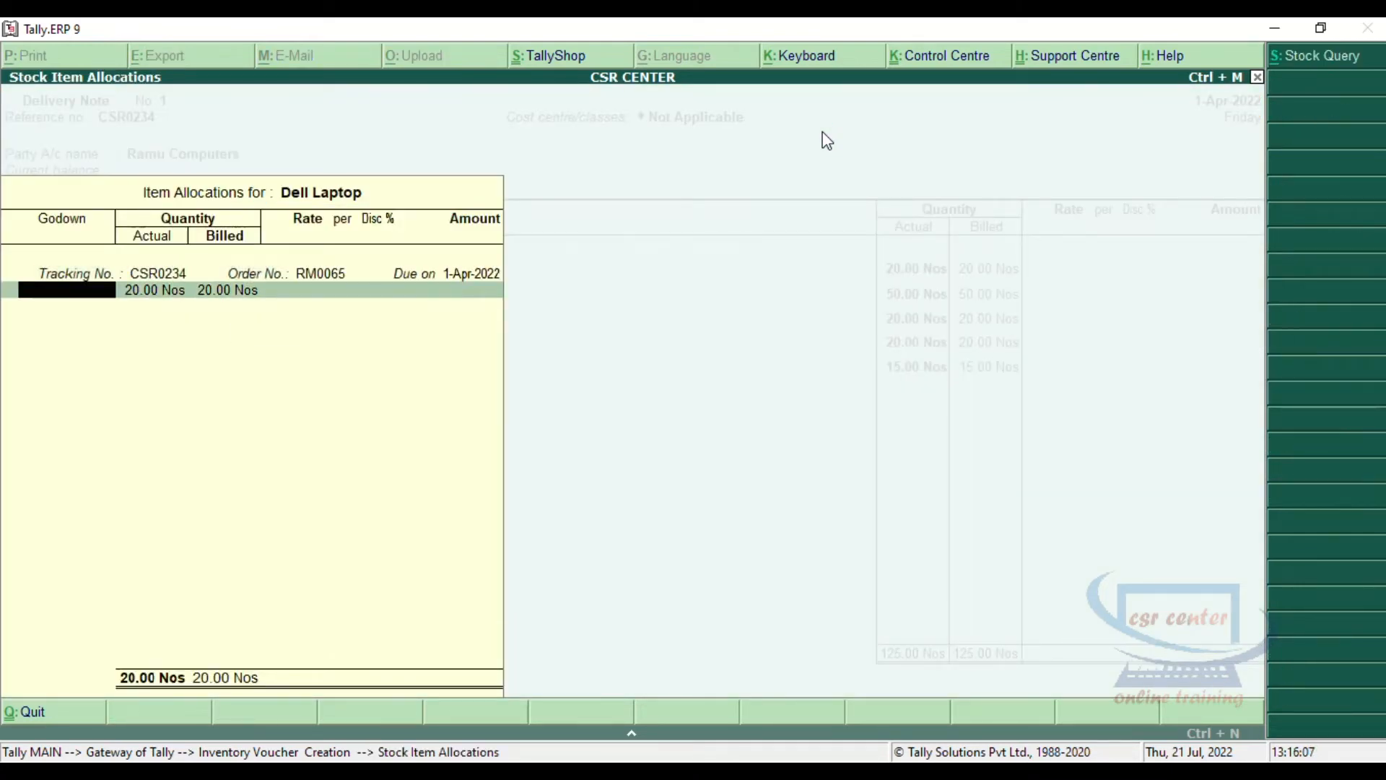
{"action": "type", "text": "B"}
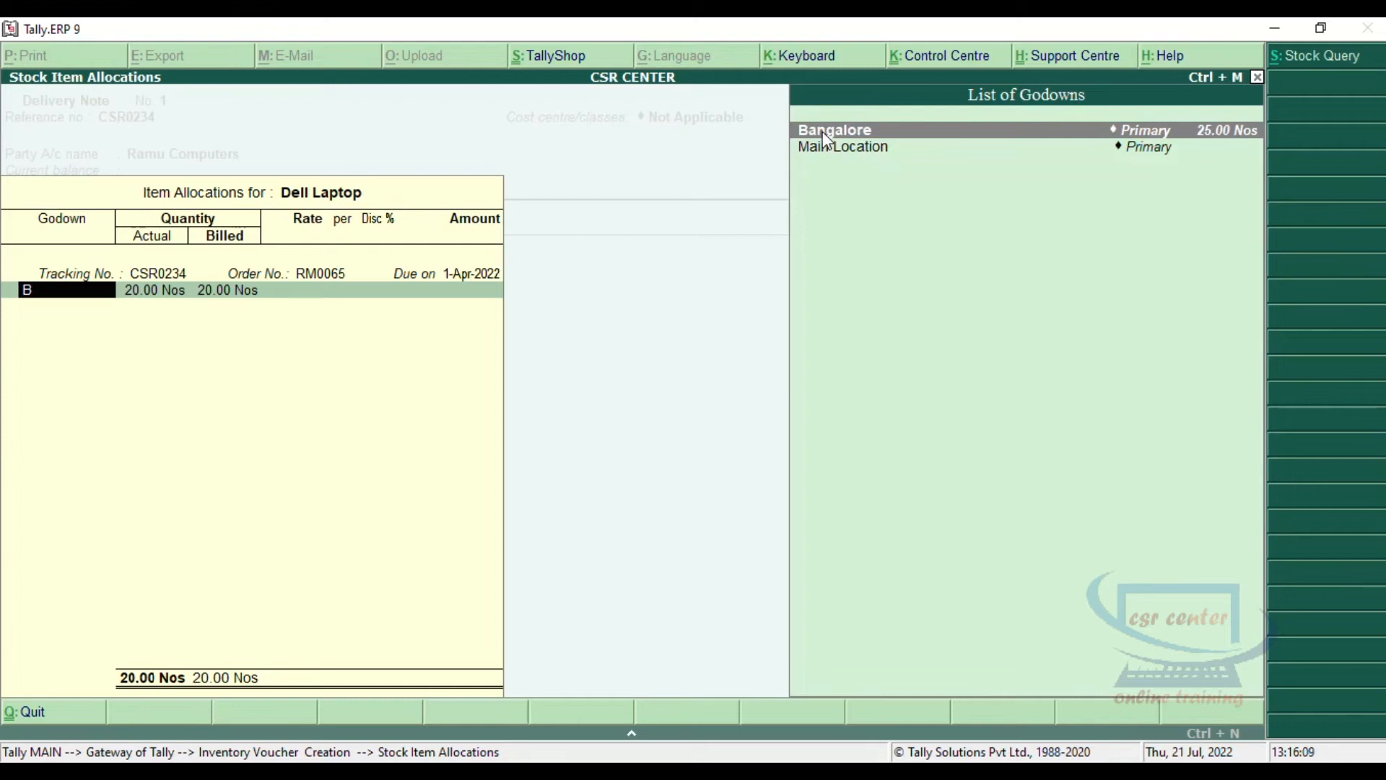
{"action": "key", "text": "Return"}
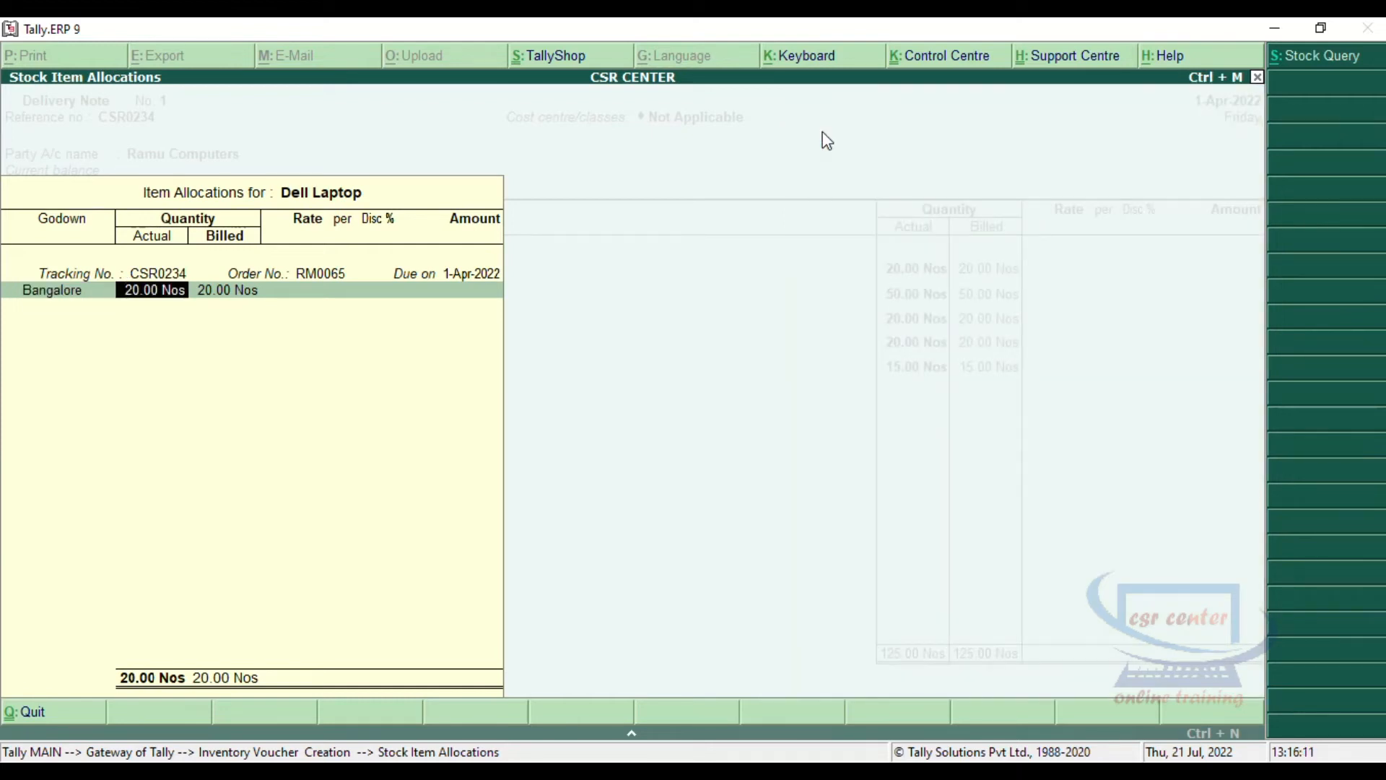
Keep the Dell Laptop quantities at 20 Nos, leave rate and discount blank, and finish its allocation
{"action": "key", "text": "Return"}
{"action": "key", "text": "Return"}
{"action": "key", "text": "Return"}
{"action": "key", "text": "Return"}
{"action": "key", "text": "Return"}
{"action": "key", "text": "Return"}
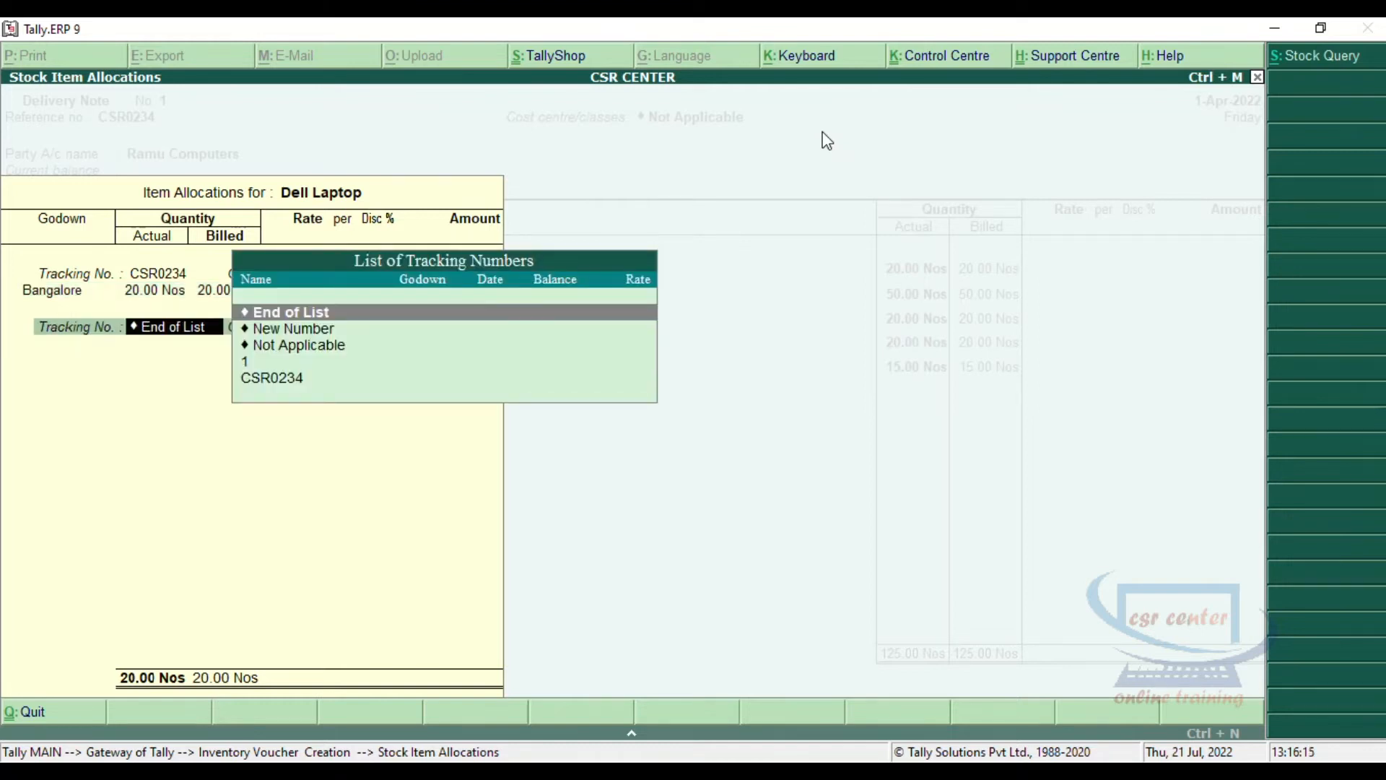
{"action": "key", "text": "Return"}
Allocate the Hard Disk item to tracking number CSR0234, the pending order and the Bangalore godown
{"action": "key", "text": "Return"}
{"action": "key", "text": "Return"}
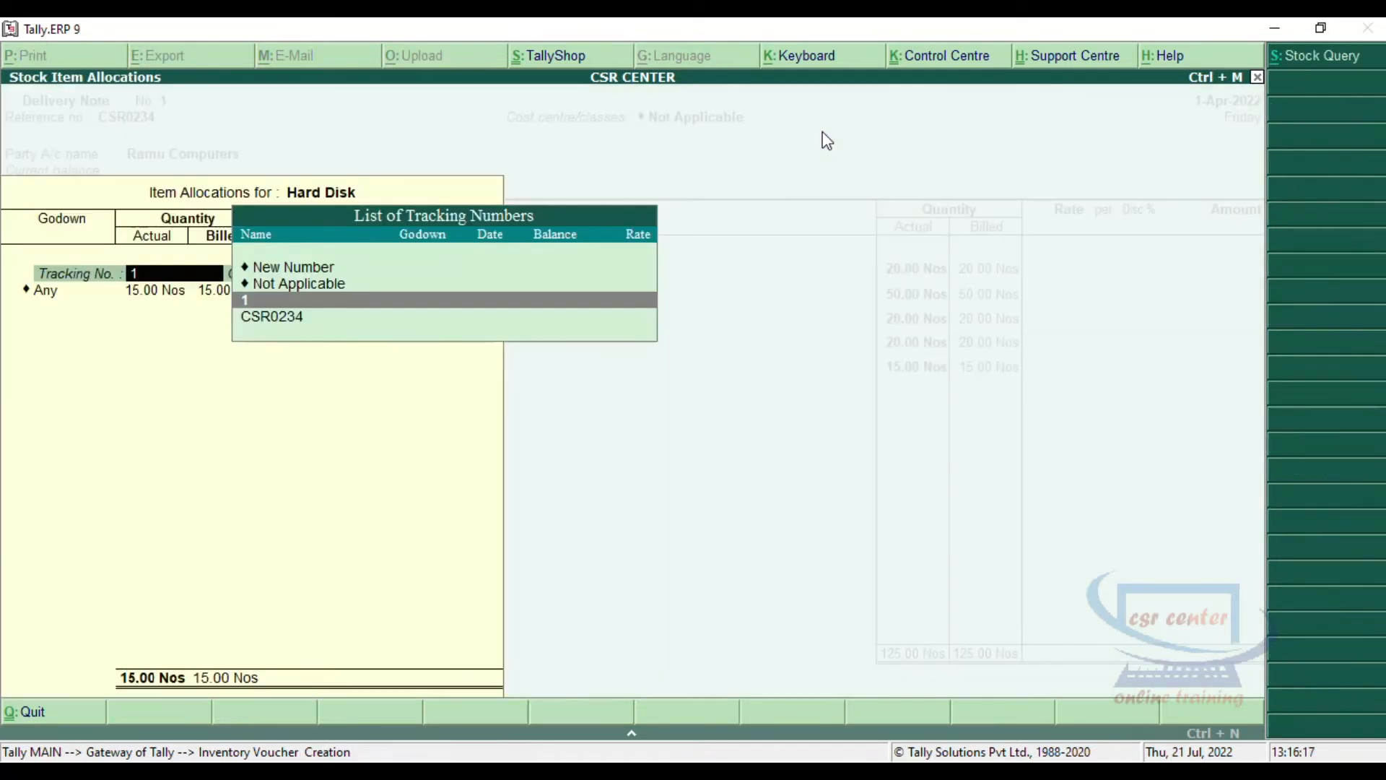
{"action": "key", "text": "Return"}
{"action": "type", "text": "B"}
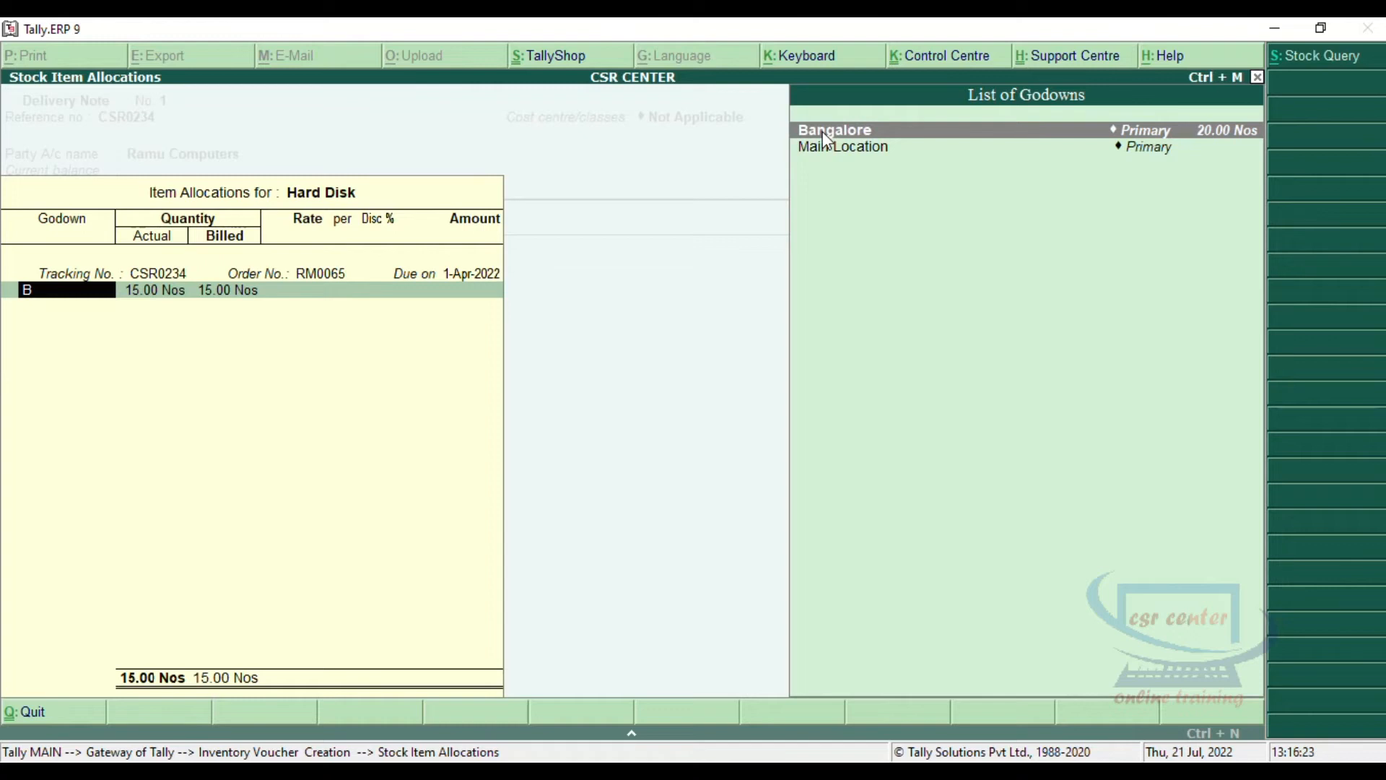
{"action": "key", "text": "Return"}
Keep the Hard Disk quantities at 15 Nos, leave rate and discount blank, and finish its allocation
{"action": "key", "text": "Return"}
{"action": "key", "text": "Return"}
{"action": "key", "text": "Return"}
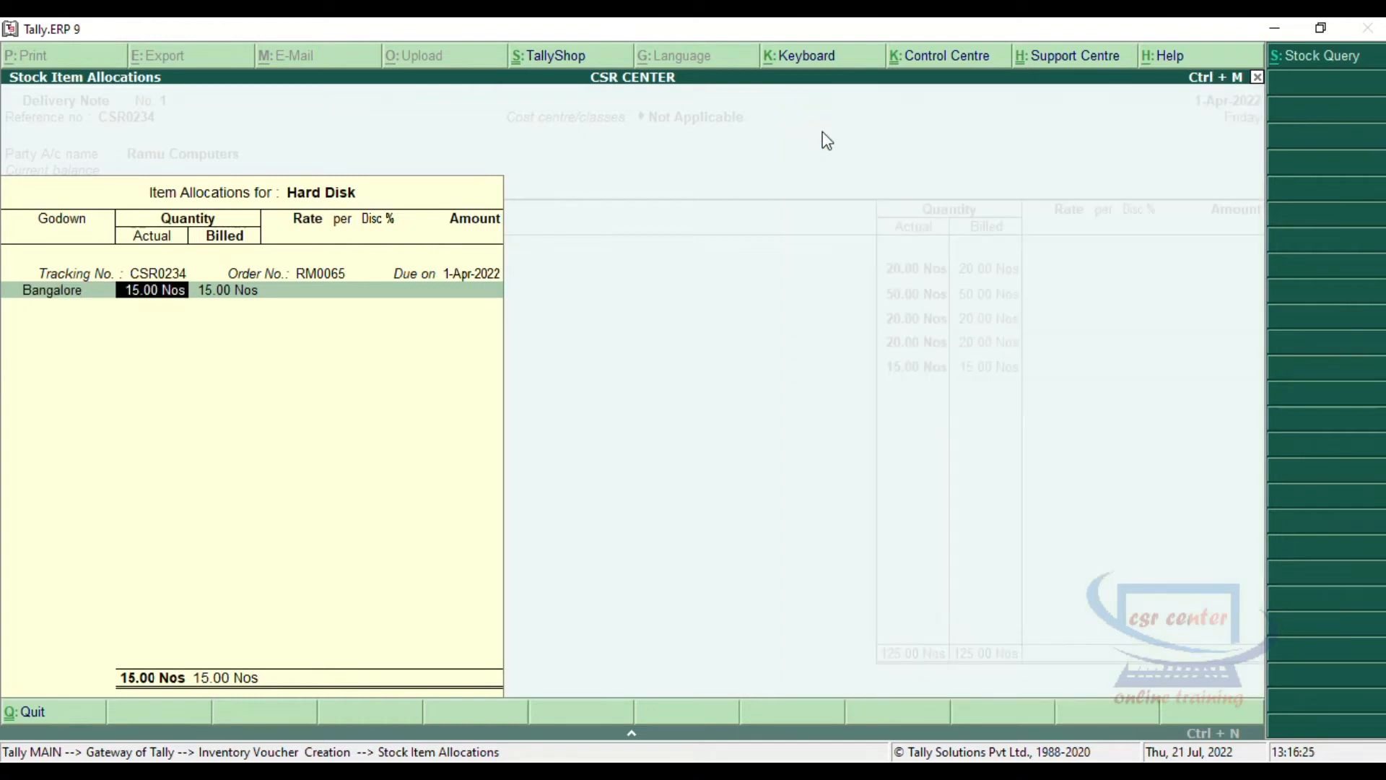
{"action": "key", "text": "Return"}
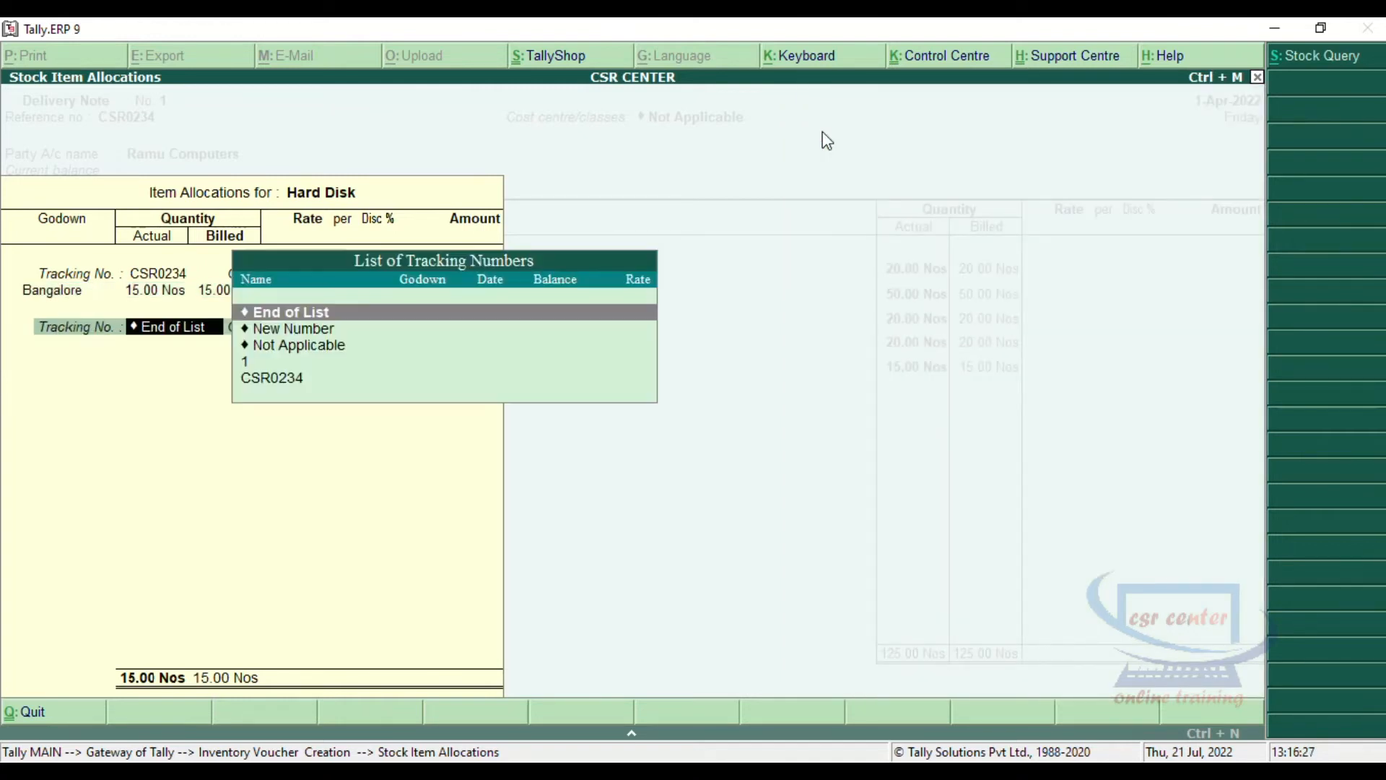
{"action": "key", "text": "Return"}
{"action": "key", "text": "Return"}
{"action": "key", "text": "Return"}
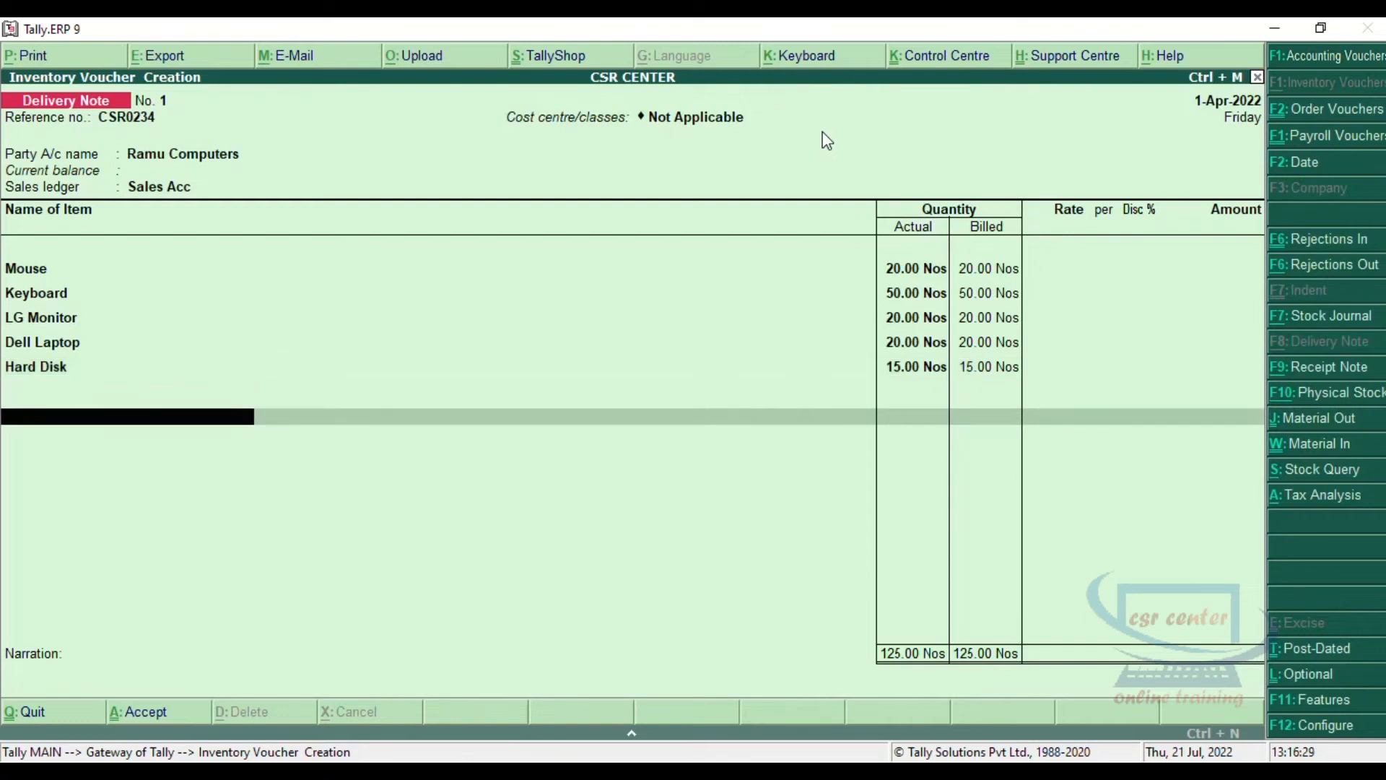
End the item list, leave the narration blank and save the delivery note
{"action": "key", "text": "Return"}
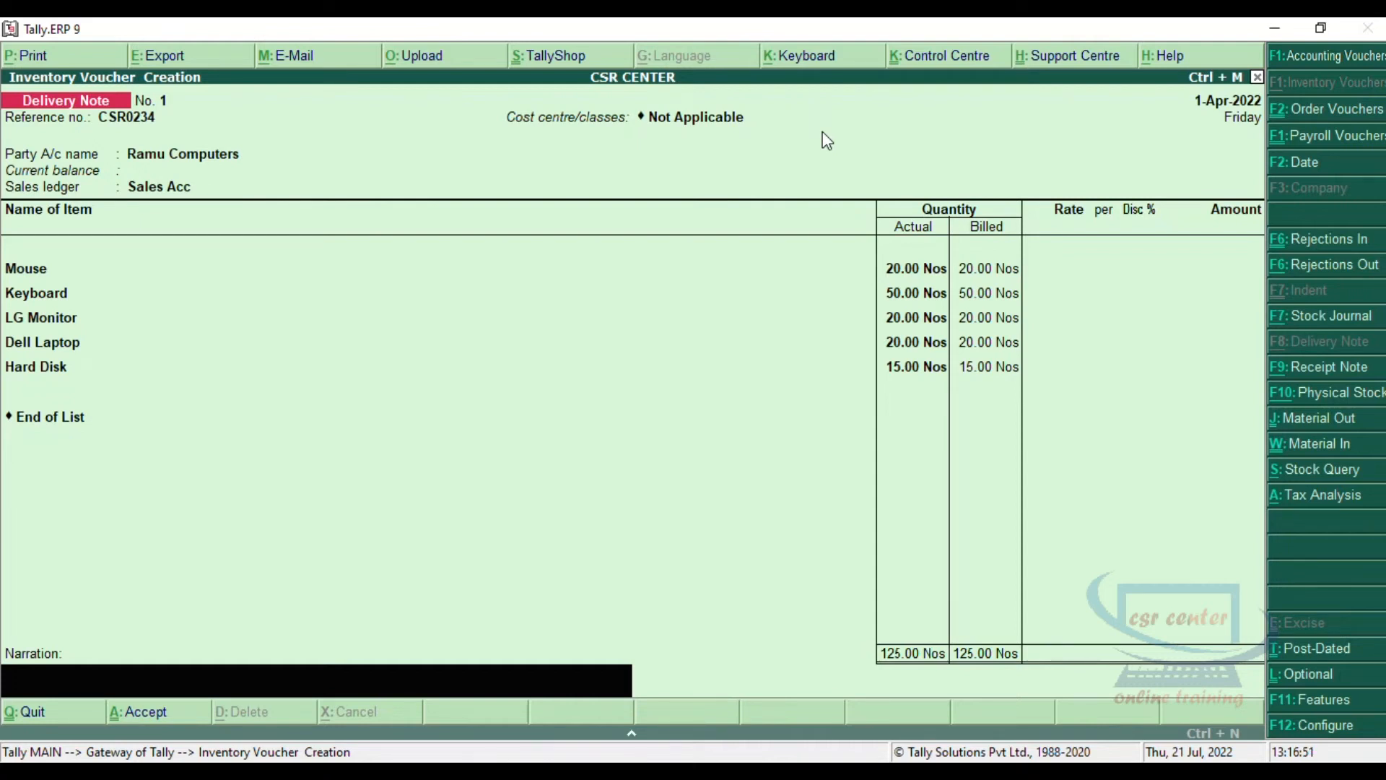
{"action": "key", "text": "Return"}
{"action": "key", "text": "Return"}
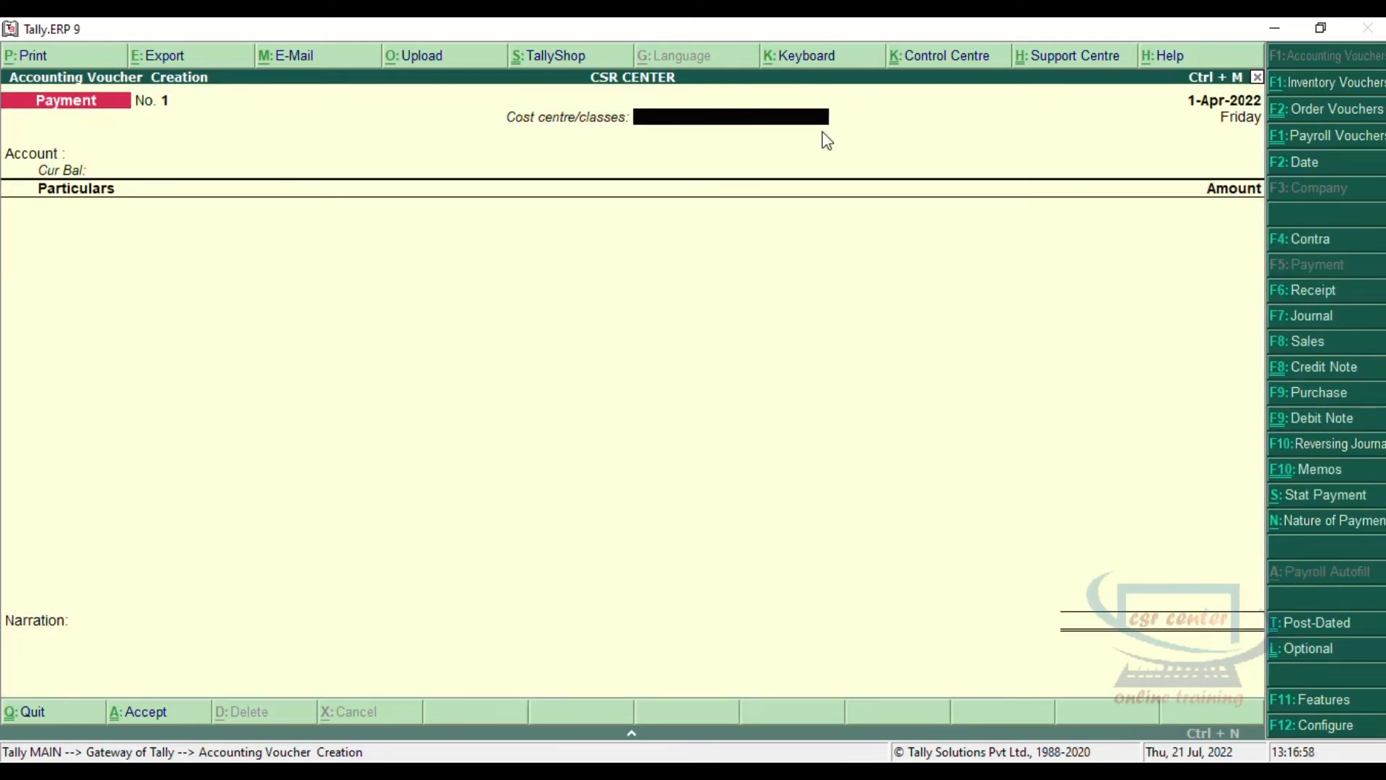
Leave voucher entry and review the items and quantities of delivery note 1 for Ramu Computers from the Day Book
{"action": "key", "text": "Escape"}
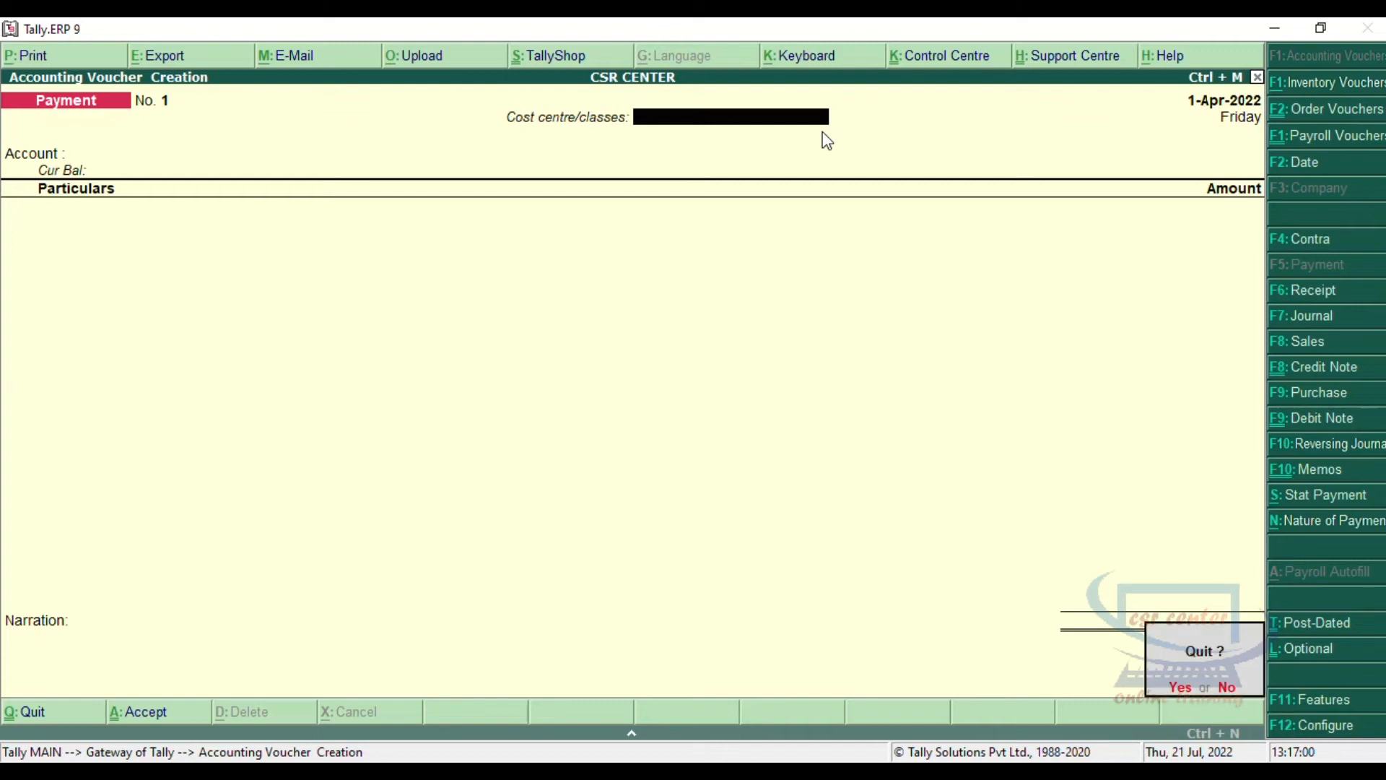
{"action": "key", "text": "Return"}
{"action": "left_click", "coordinate": [904, 578]}
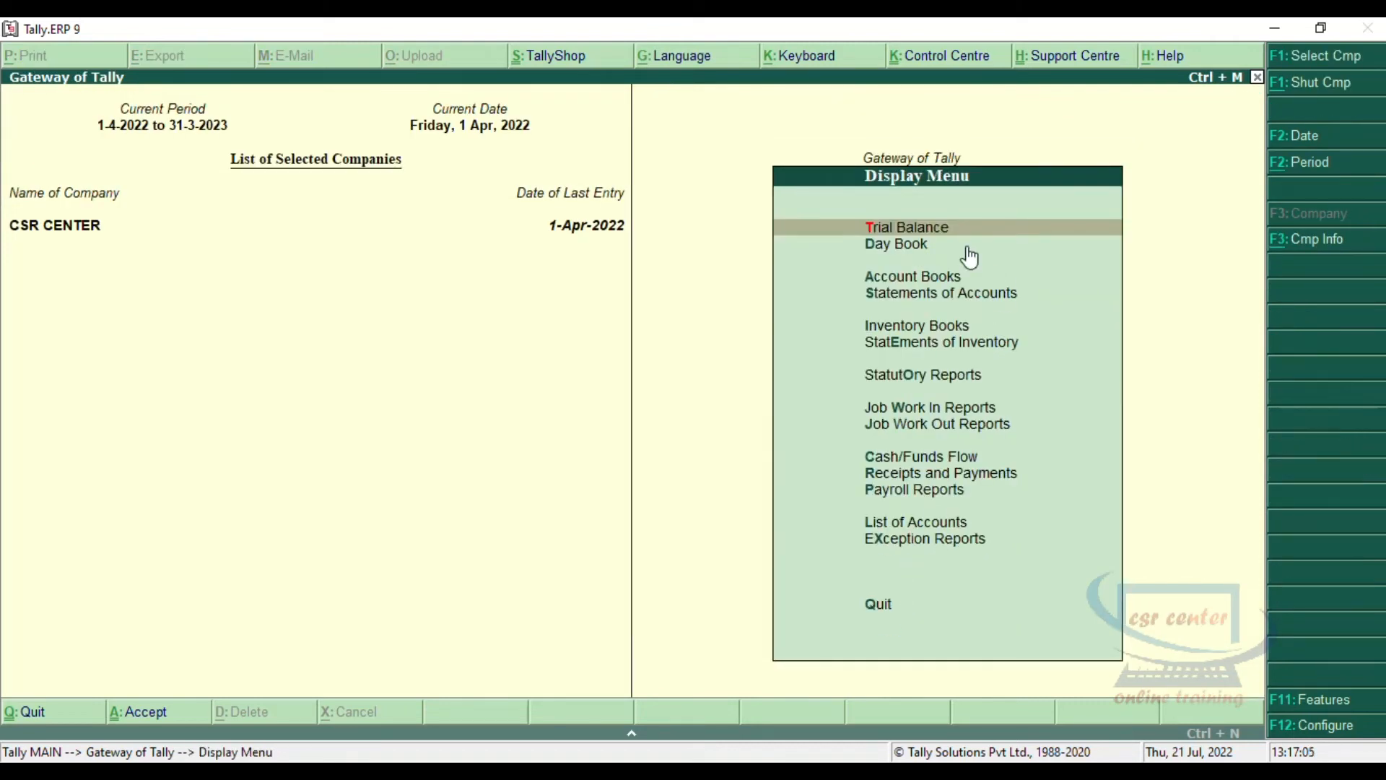
{"action": "left_click", "coordinate": [895, 244]}
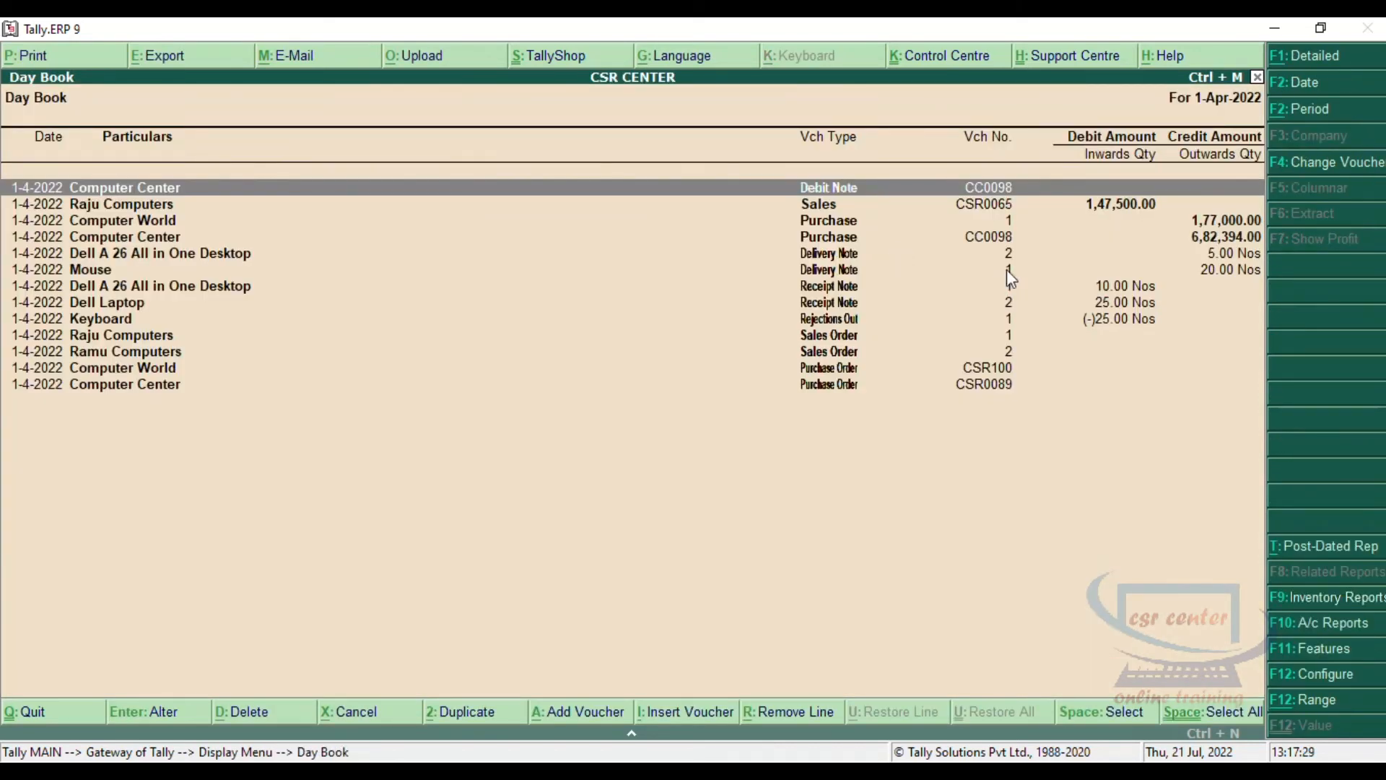
{"action": "left_click", "coordinate": [1008, 273]}
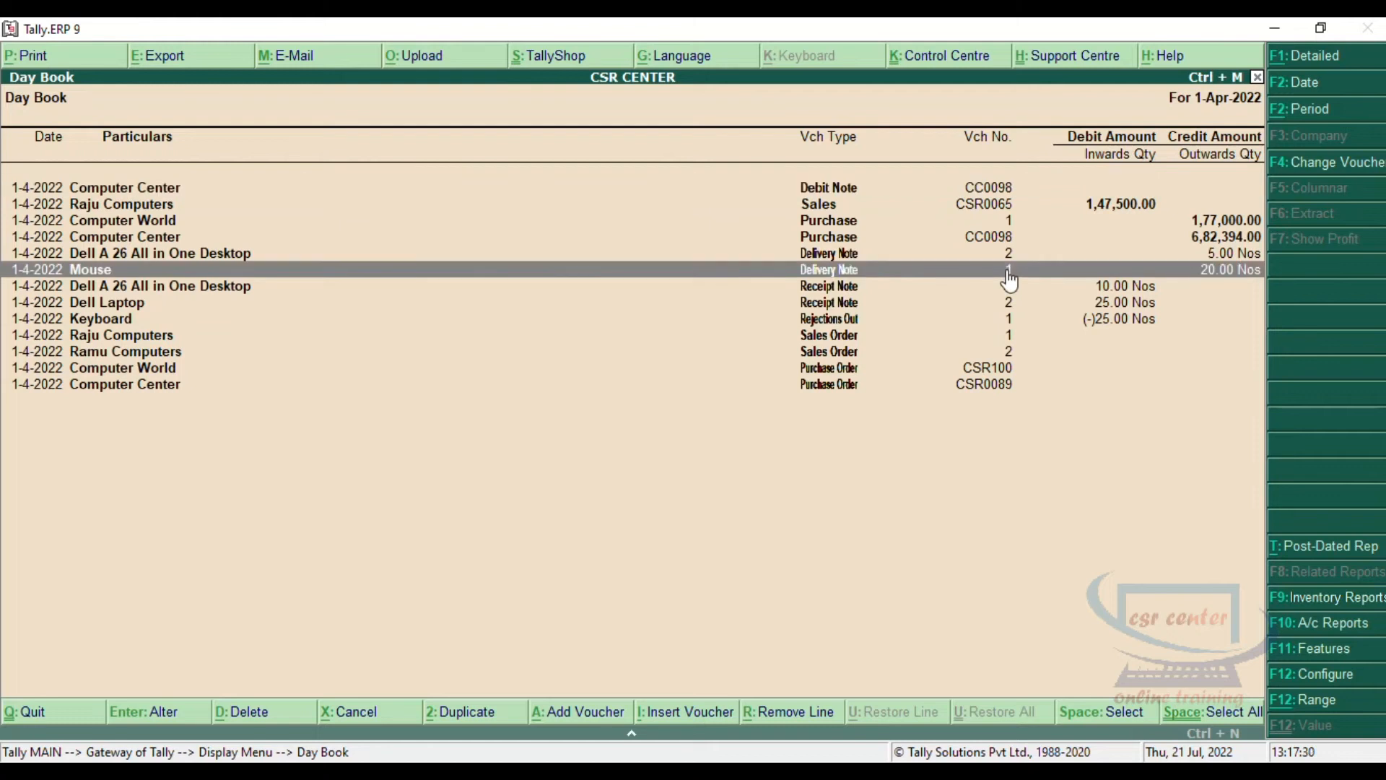
{"action": "left_click", "coordinate": [1009, 278]}
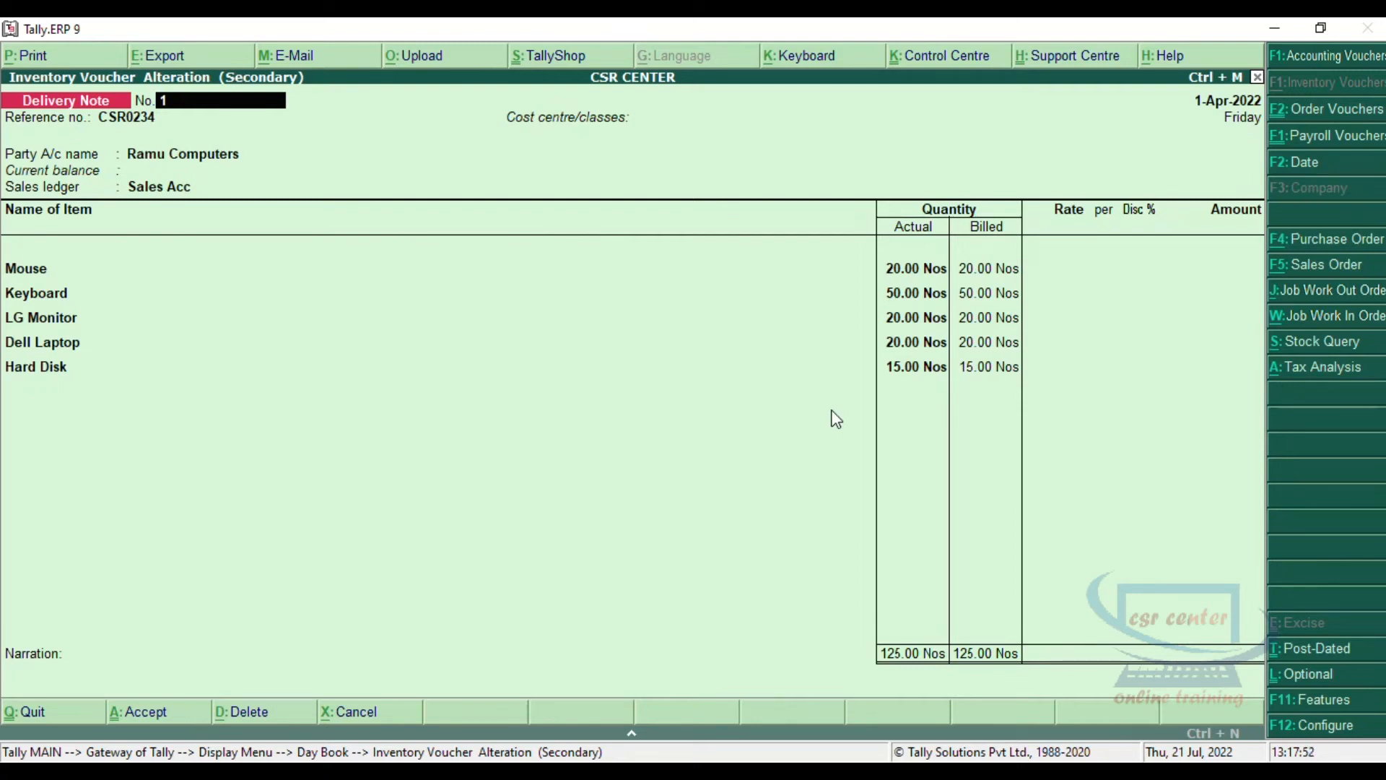
{"action": "key", "text": "Escape"}
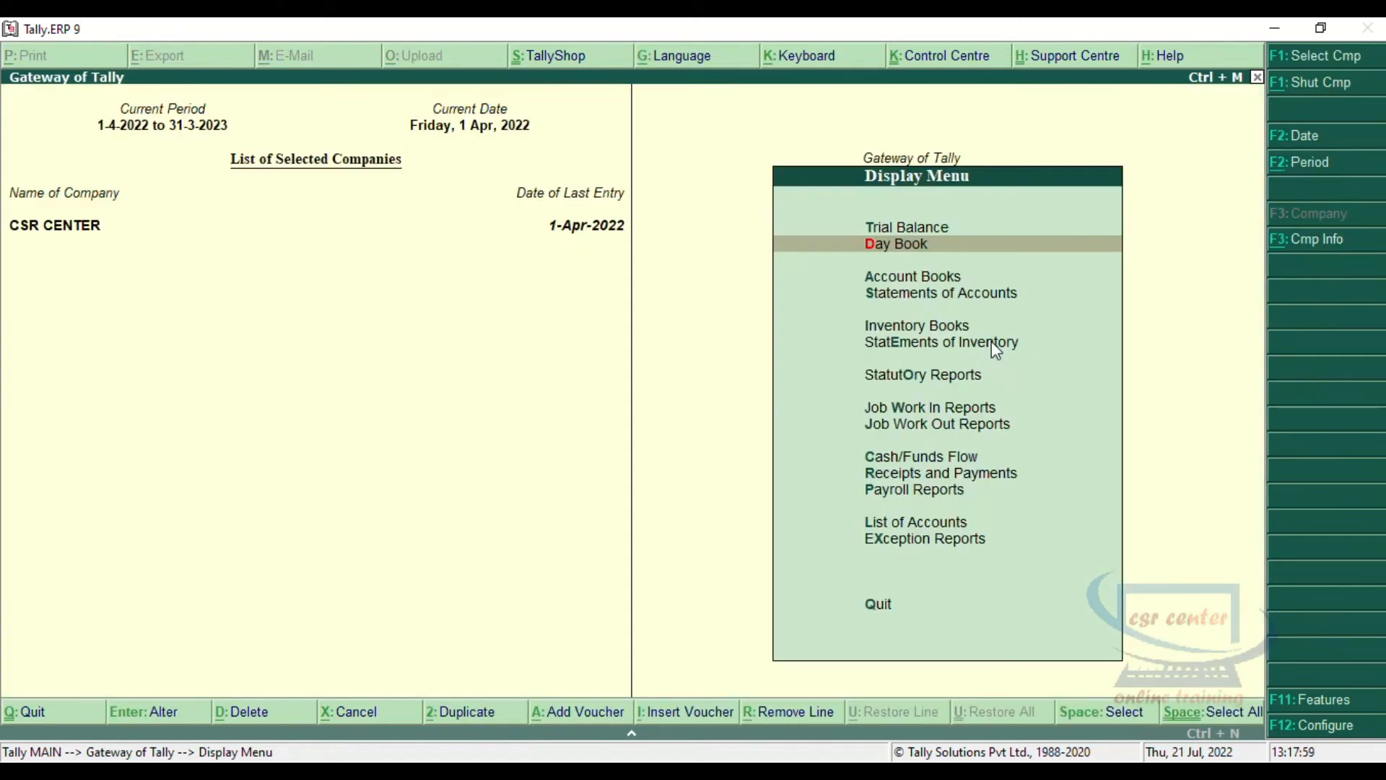
Run a stock query on Dell Laptop and examine its closing balance and godown quantity
{"action": "left_click", "coordinate": [992, 343]}
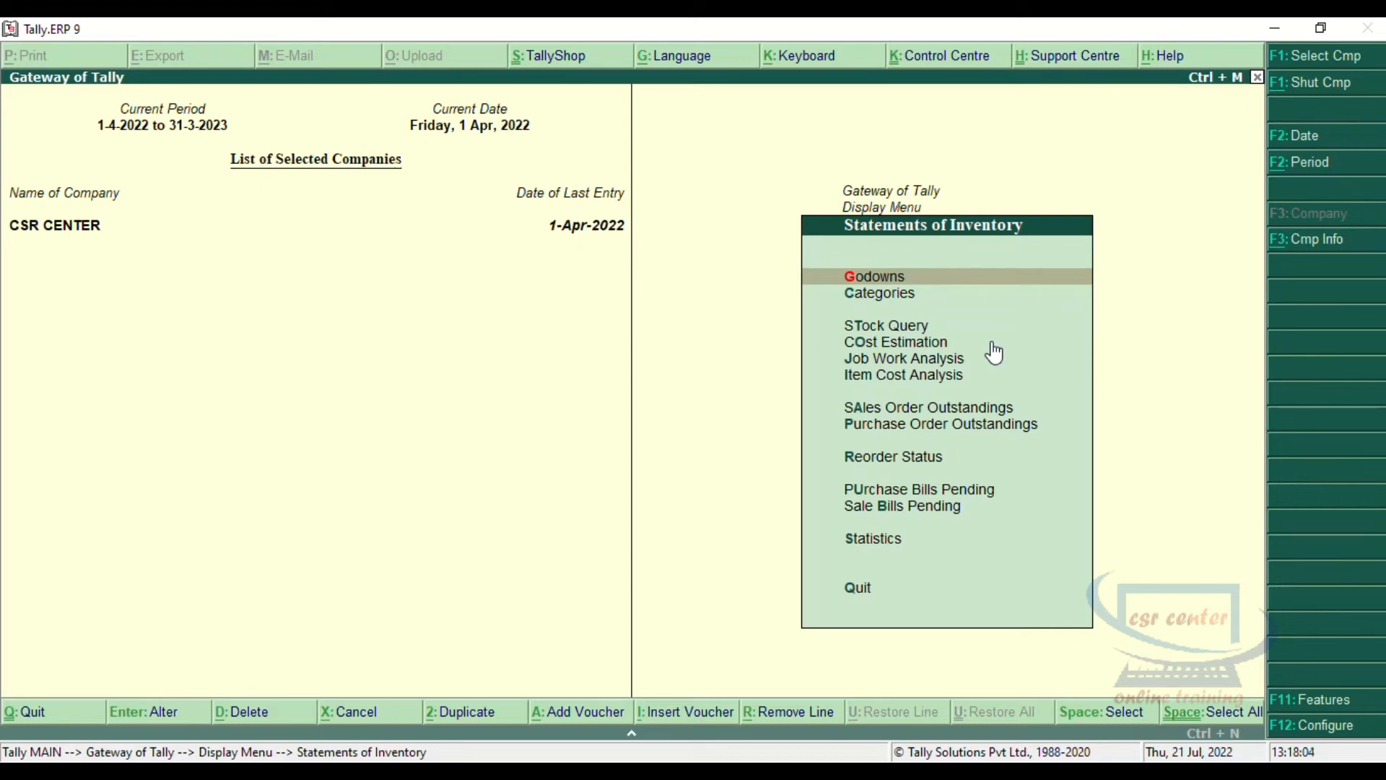
{"action": "left_click", "coordinate": [923, 322]}
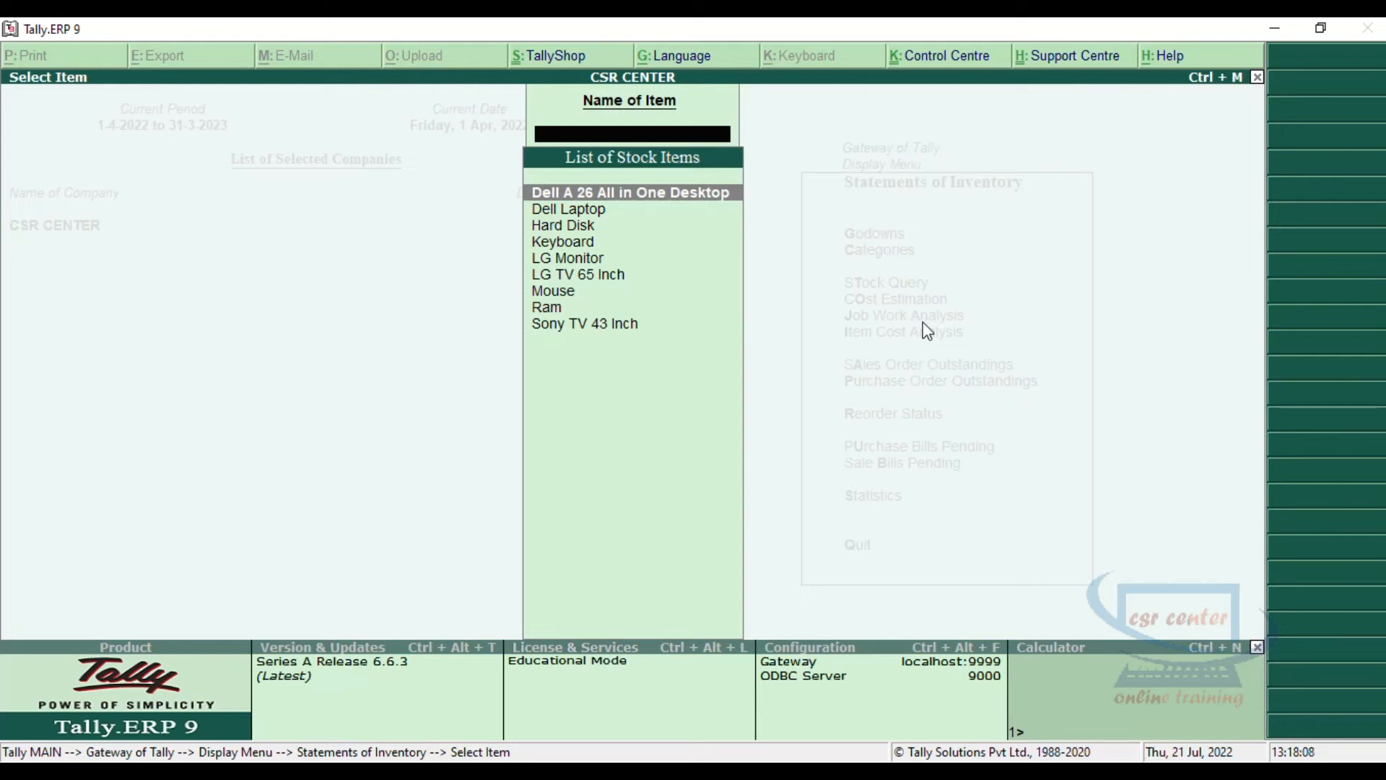
{"action": "left_click", "coordinate": [583, 217]}
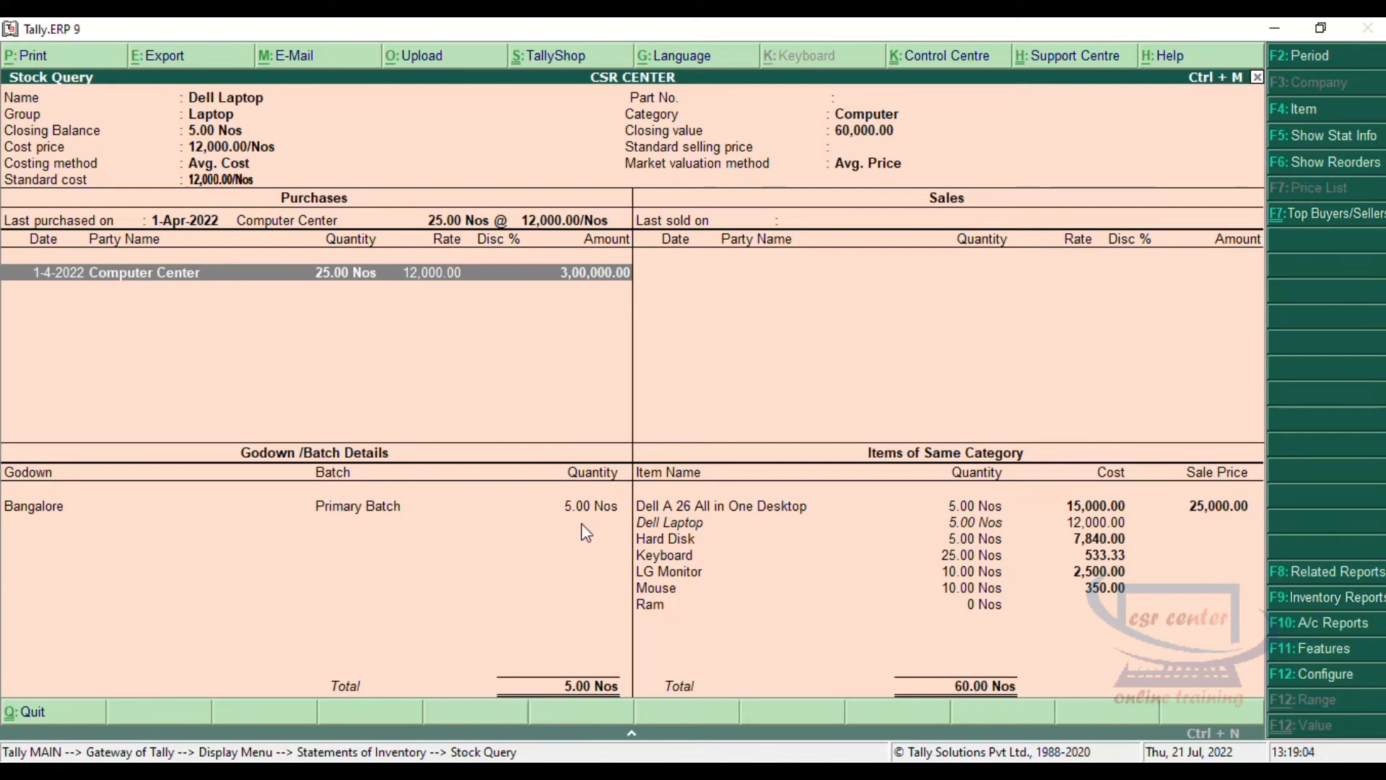
{"action": "key", "text": "Escape"}
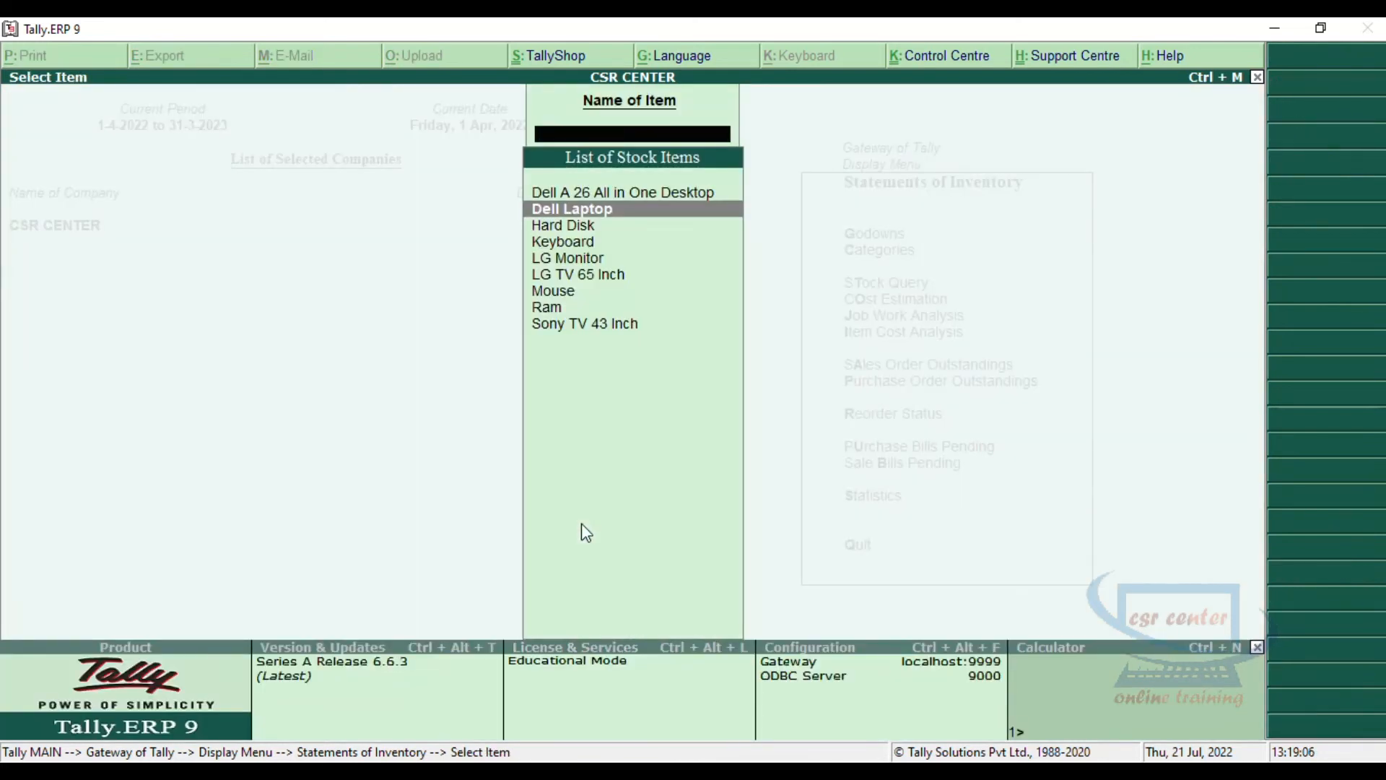
Run a stock query on Hard Disk and examine its closing balance
{"action": "key", "text": "Down"}
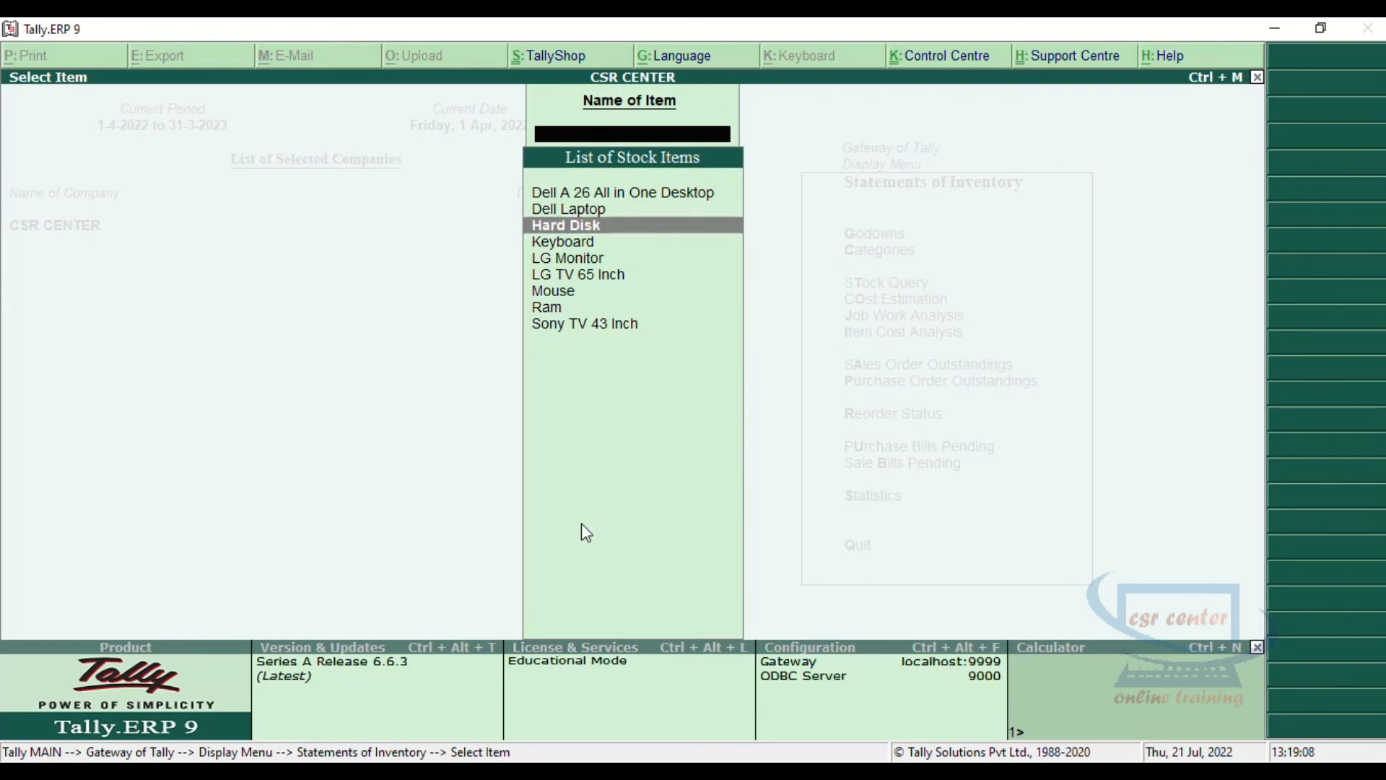
{"action": "key", "text": "Return"}
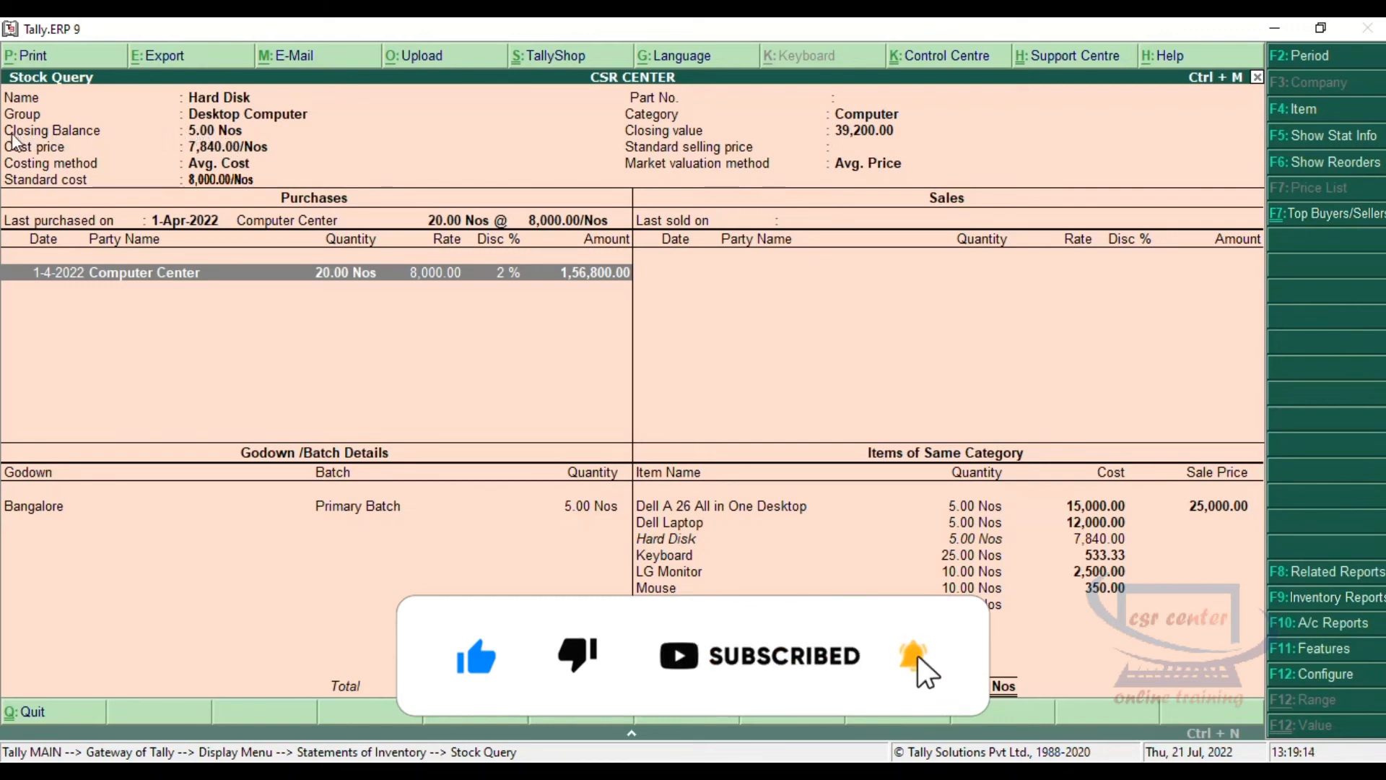
{"action": "key", "text": "Escape"}
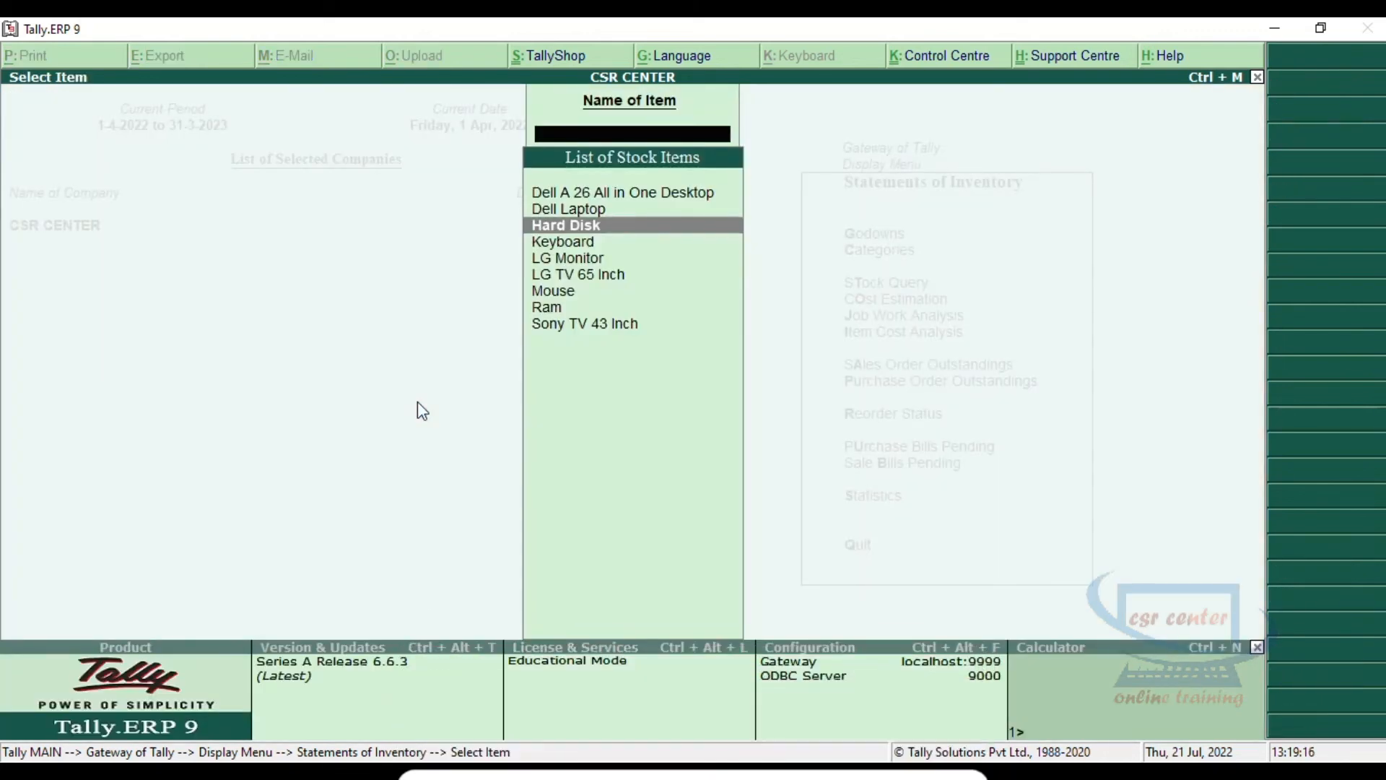
Display the sales order outstandings for all orders to check for pending sales orders
{"action": "key", "text": "Escape"}
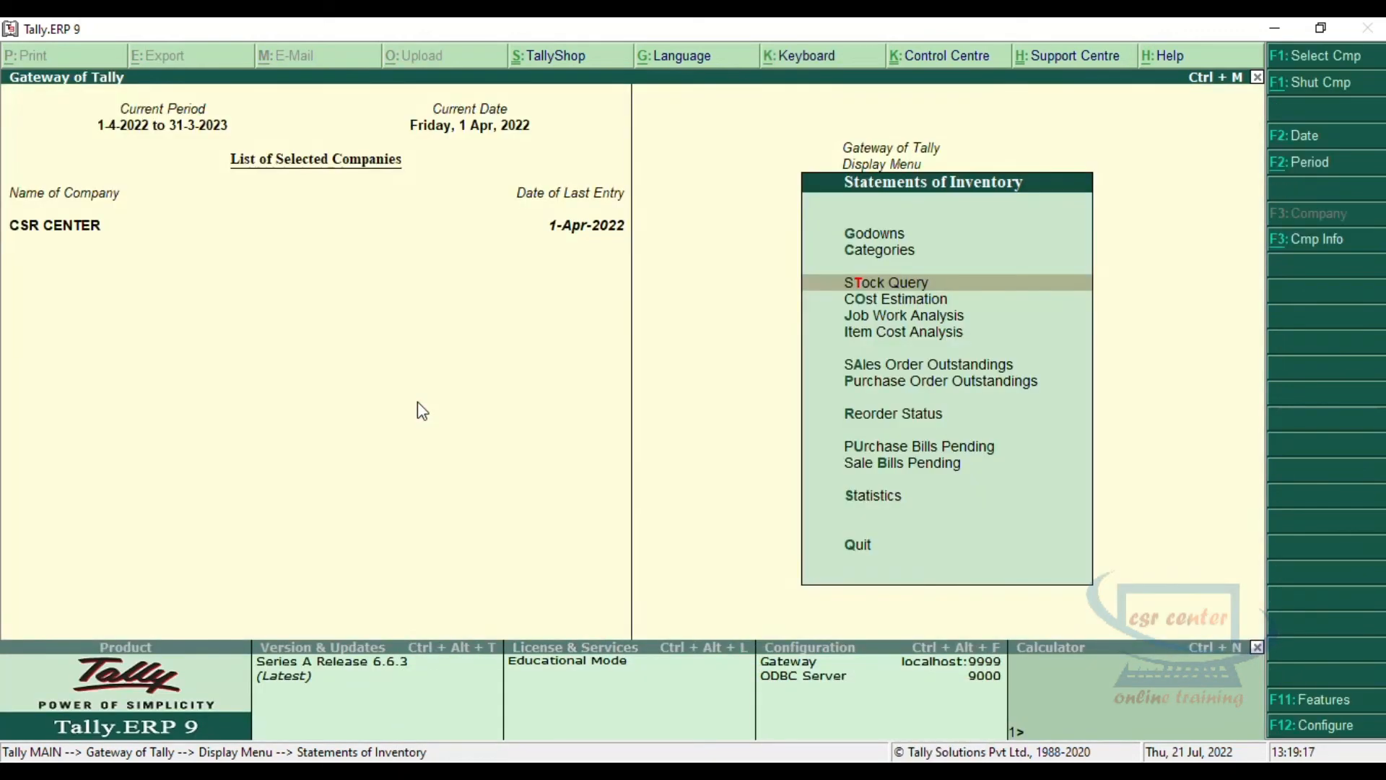
{"action": "left_click", "coordinate": [882, 370]}
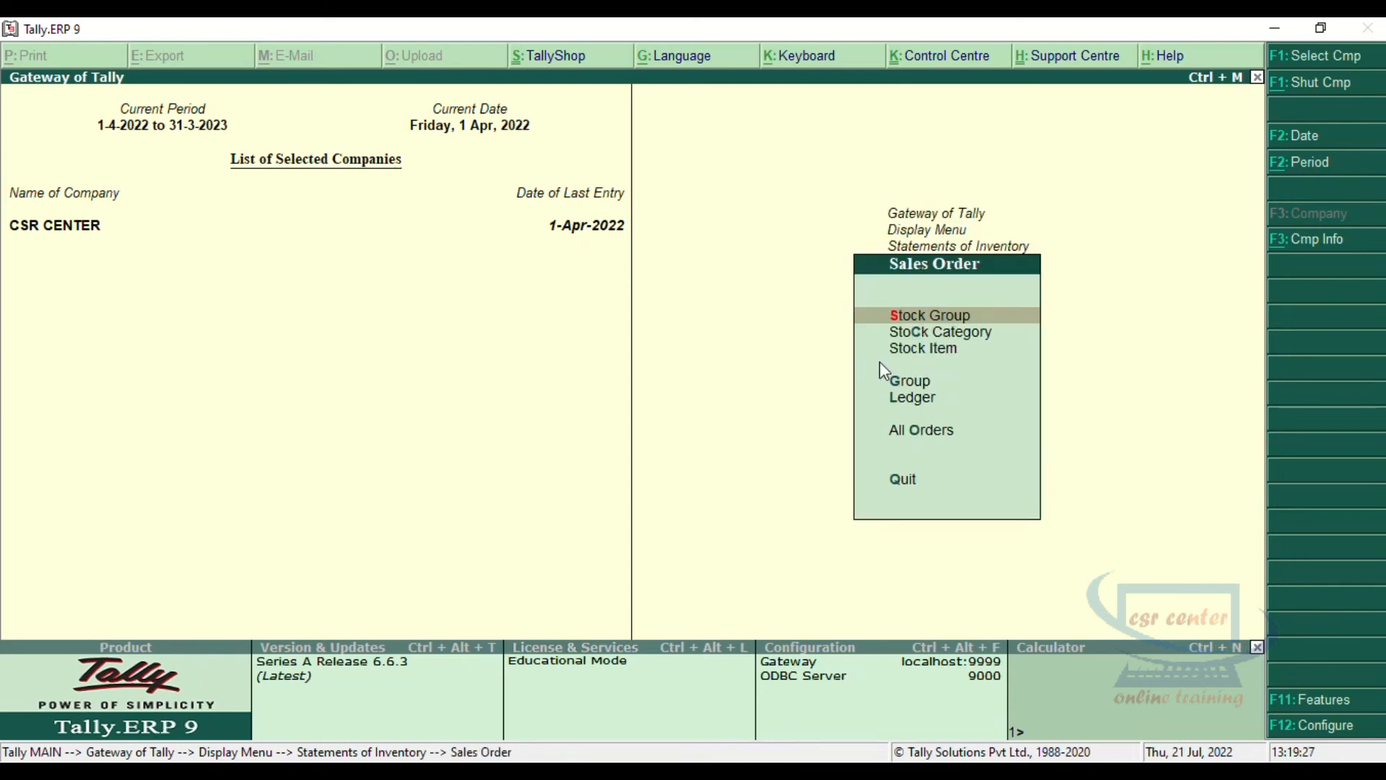
{"action": "left_click", "coordinate": [921, 433]}
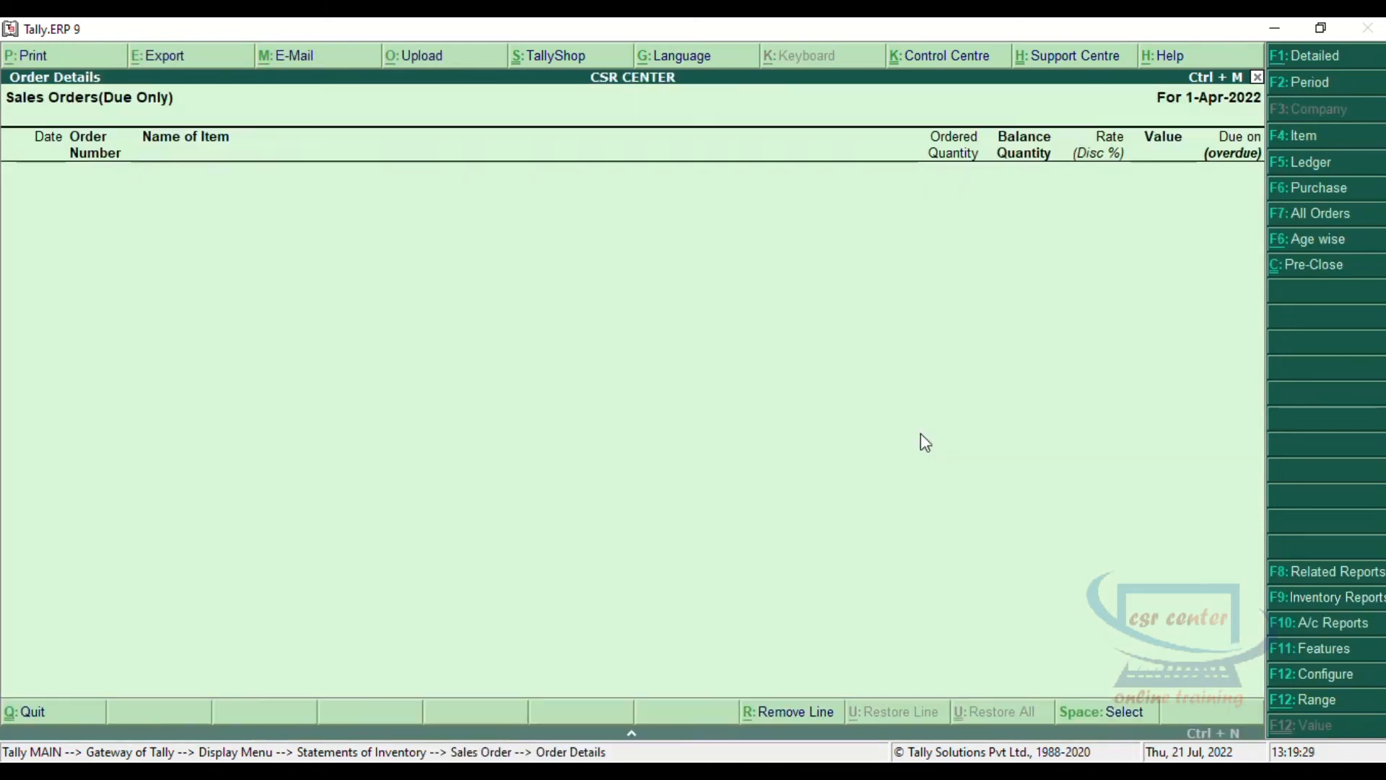